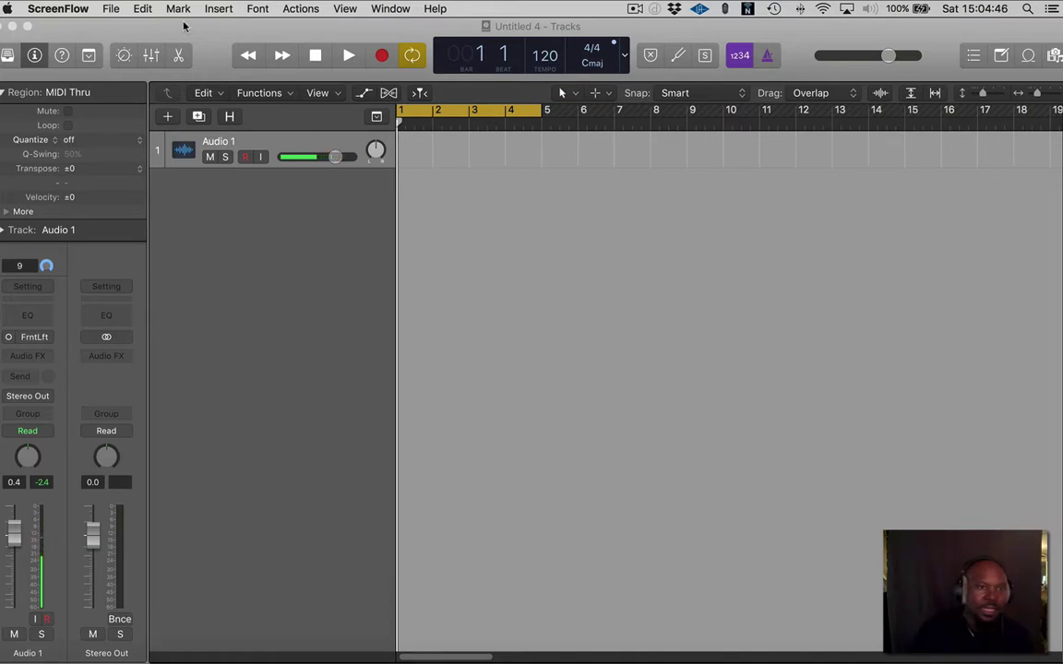
# Collapse the region inspector and add seven software instrument tracks with empty channel strips
pyautogui.click(16, 90)
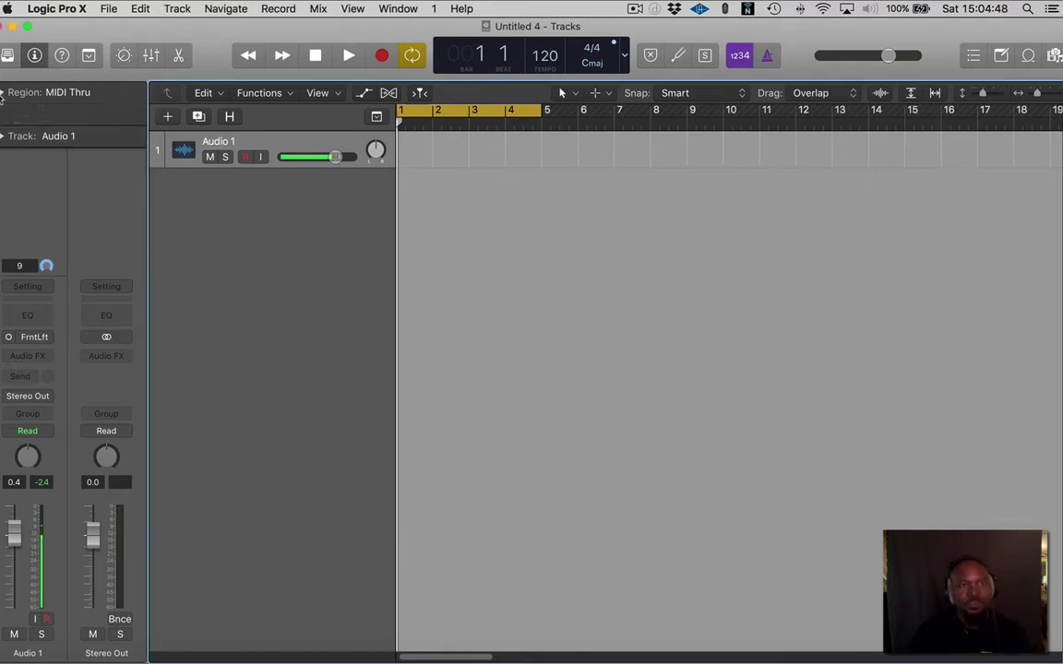
pyautogui.click(2, 93)
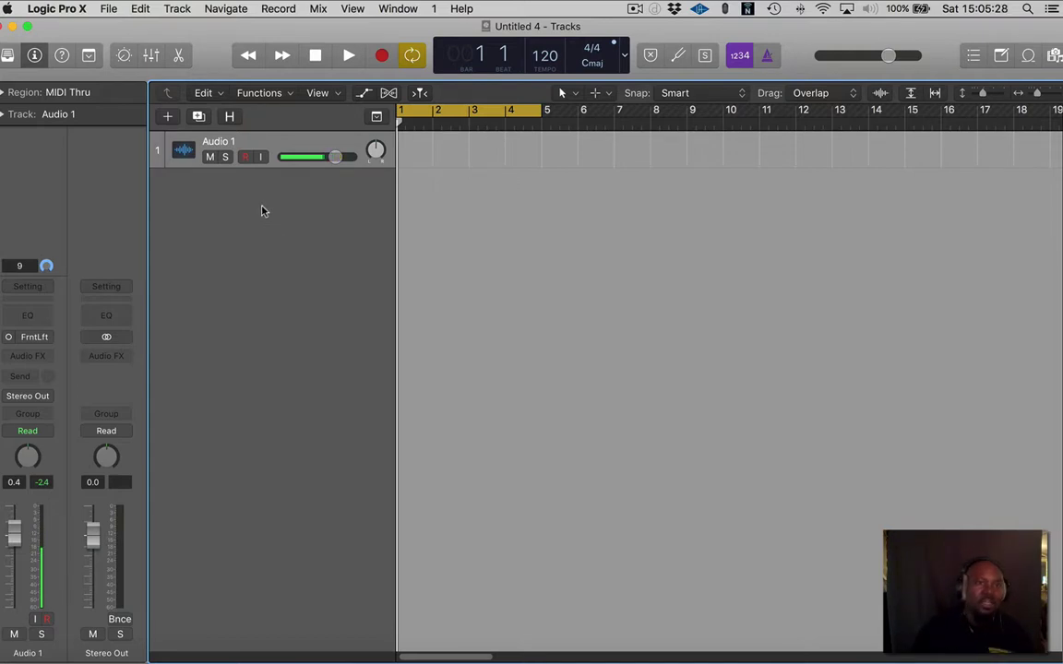
pyautogui.click(169, 118)
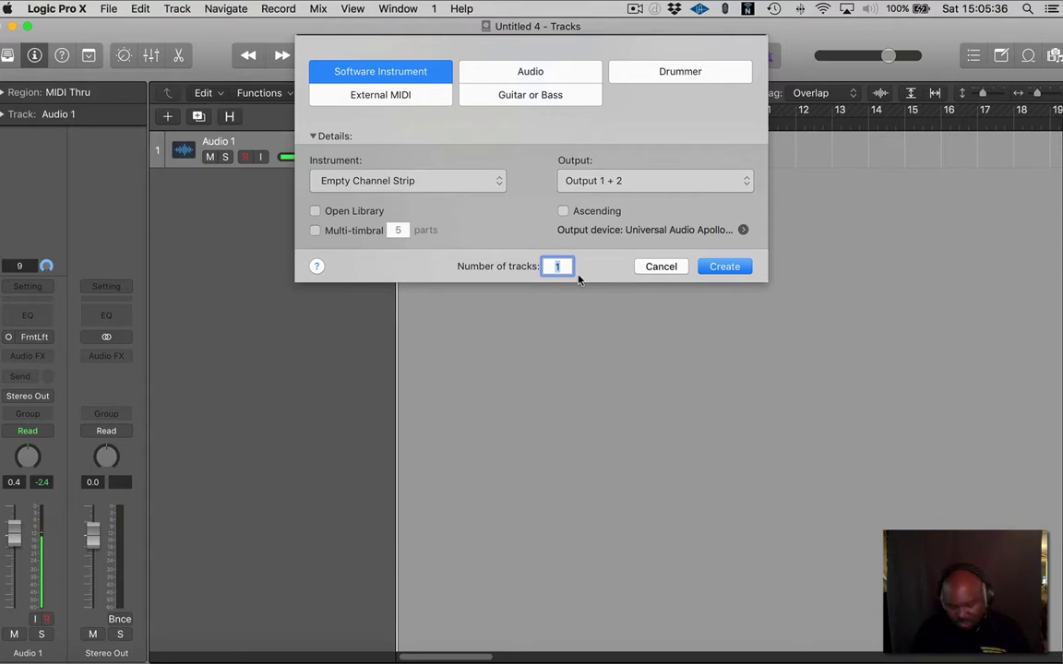
pyautogui.write('7')
pyautogui.click(723, 267)
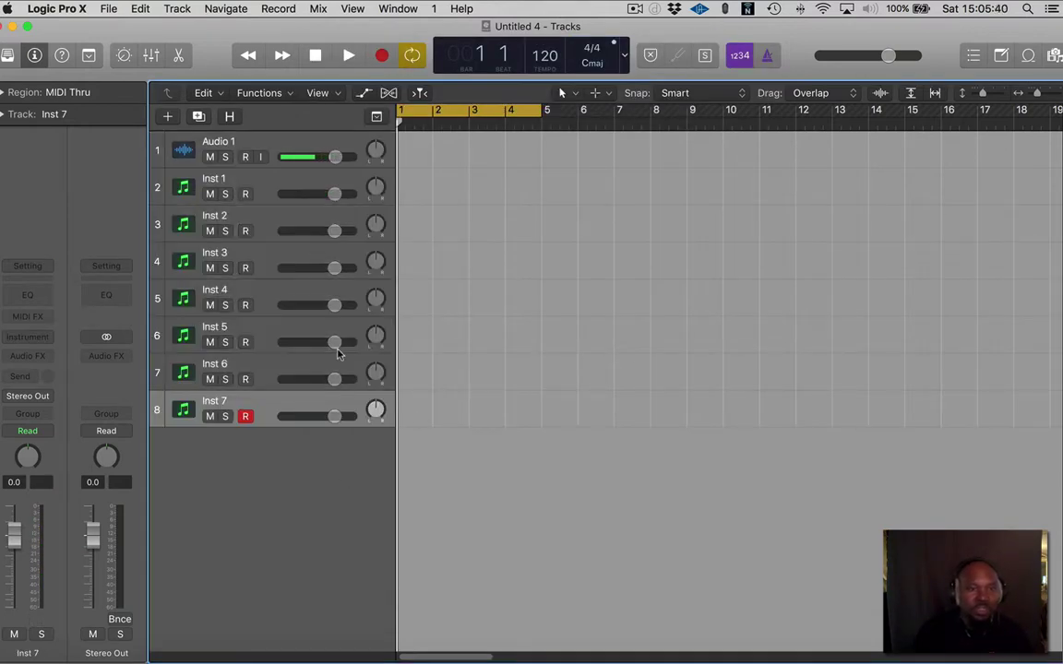
pyautogui.click(289, 186)
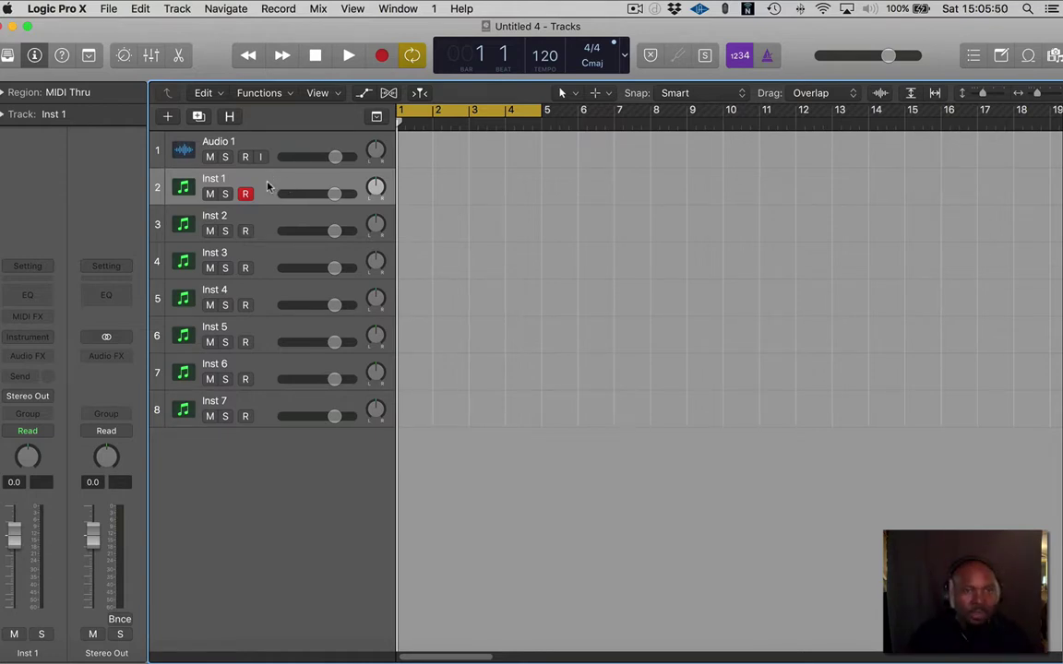
pyautogui.click(277, 219)
pyautogui.click(268, 177)
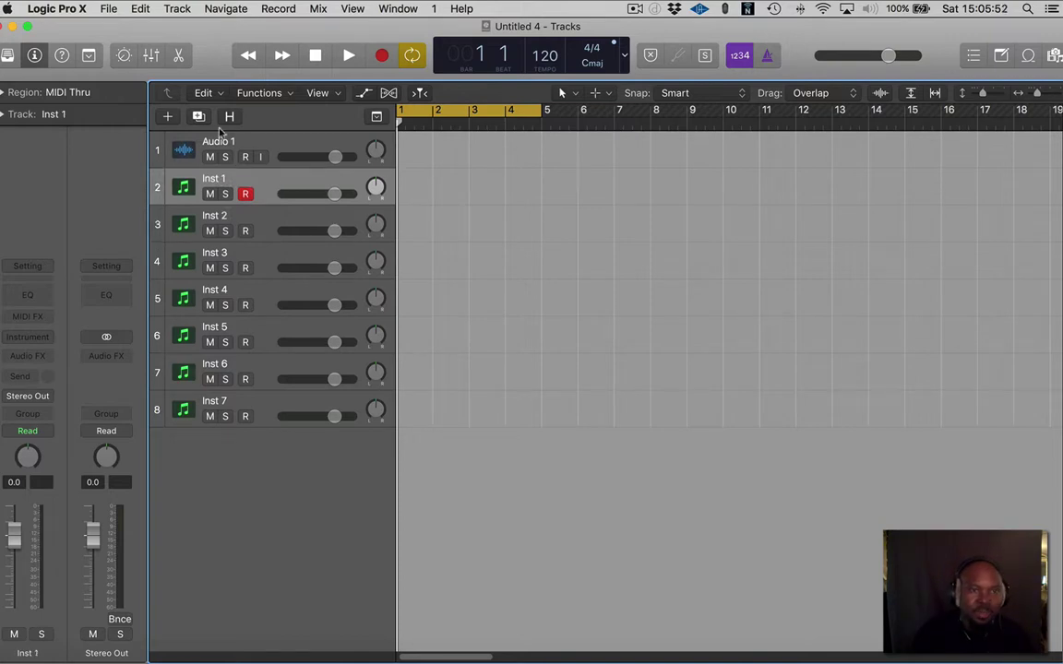
pyautogui.click(167, 116)
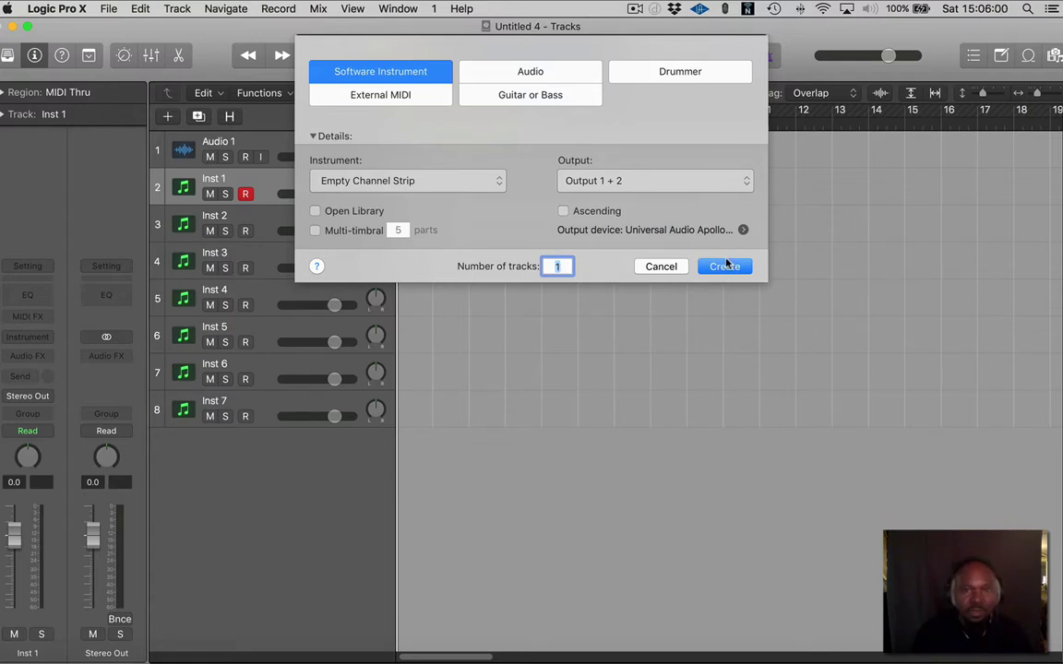
pyautogui.click(660, 266)
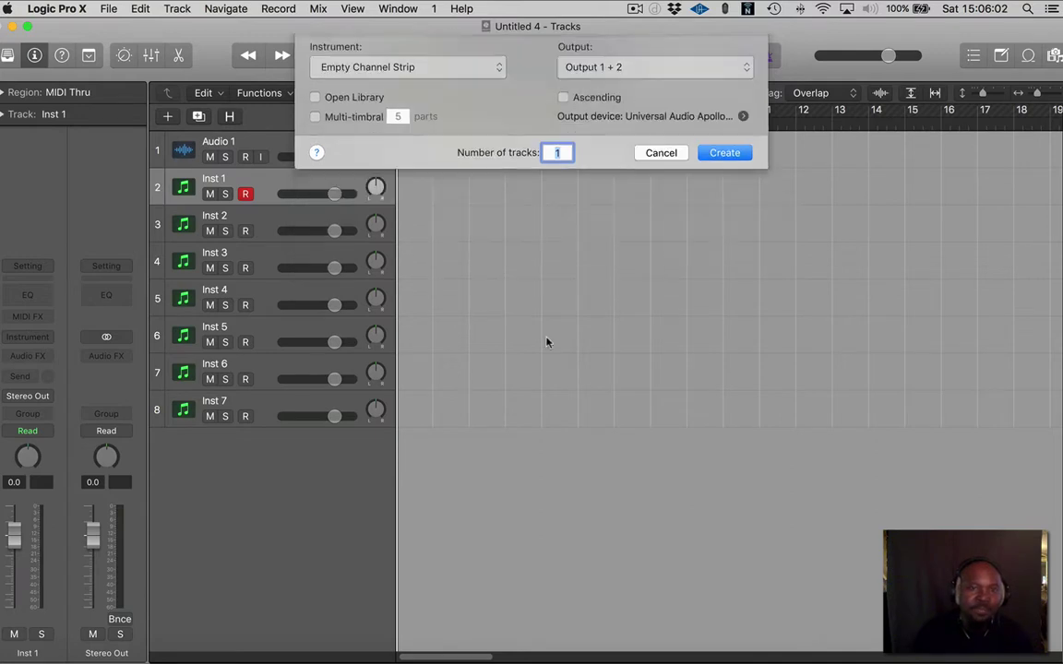
pyautogui.click(41, 338)
pyautogui.click(46, 336)
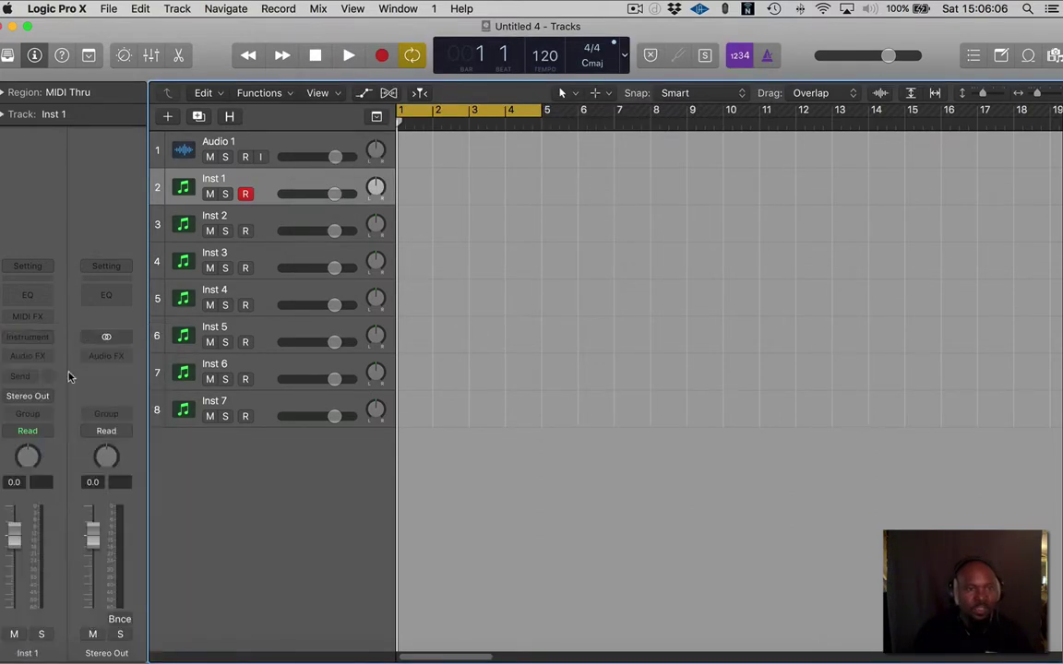
pyautogui.click(42, 336)
pyautogui.click(74, 318)
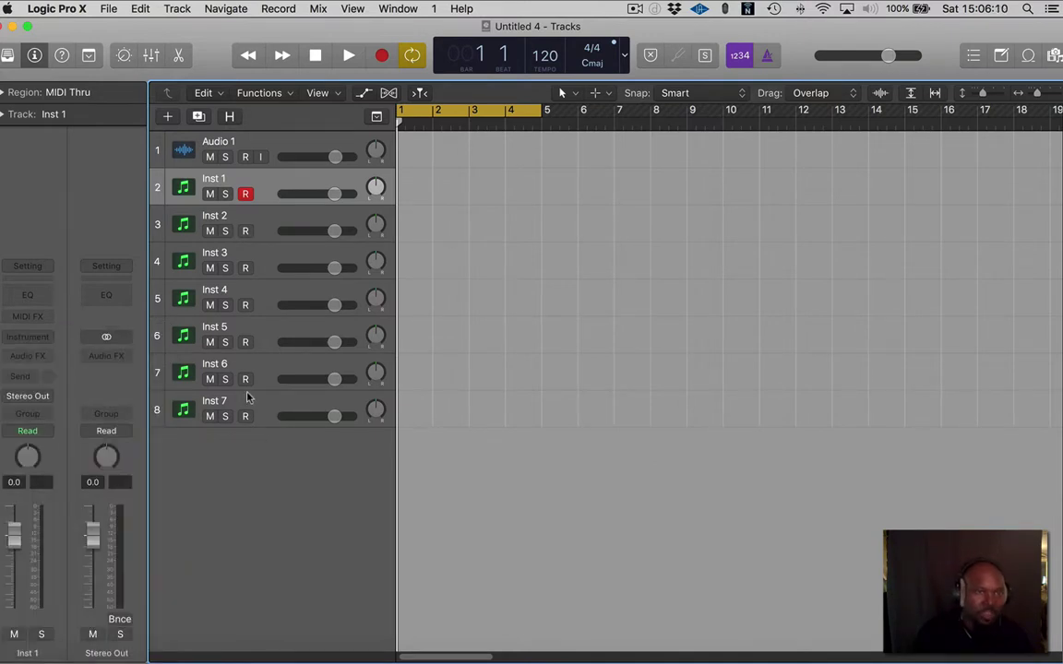
# Show the mixer at a larger height and load a stereo EXS24 sampler on channels Inst 1 to Inst 7 together
pyautogui.click(152, 55)
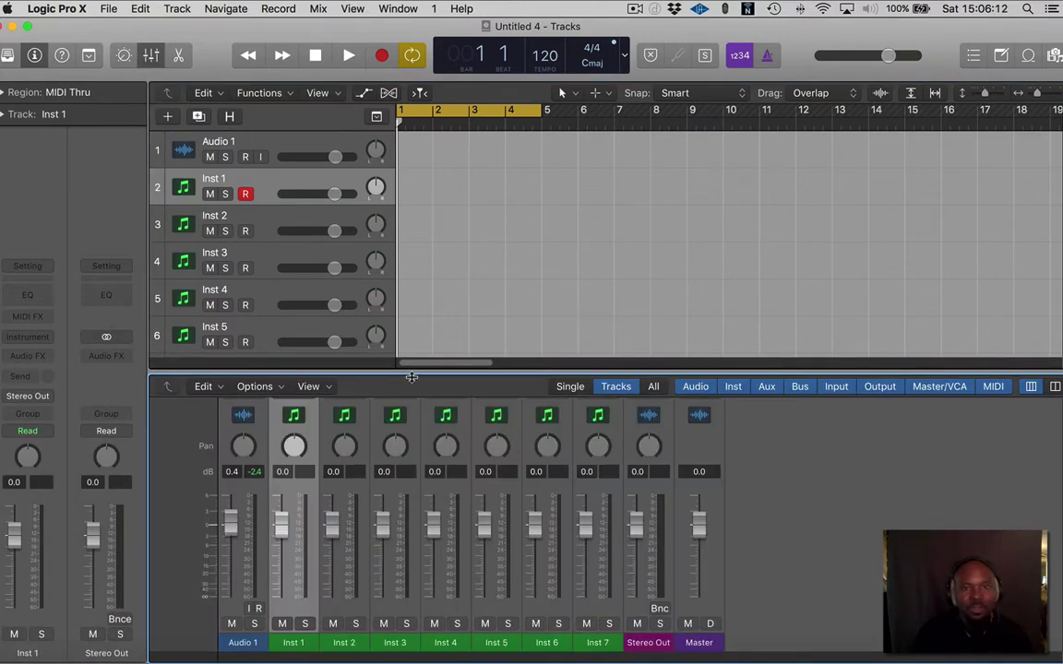
pyautogui.moveTo(413, 373); pyautogui.dragTo(437, 73)
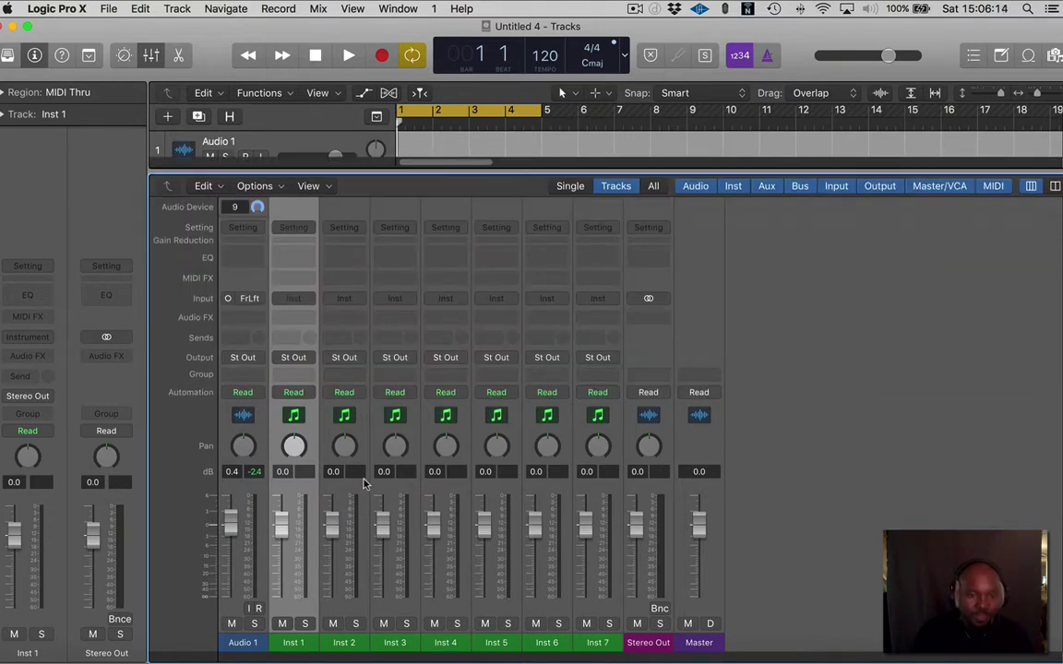
pyautogui.click(330, 439)
pyautogui.click(279, 435)
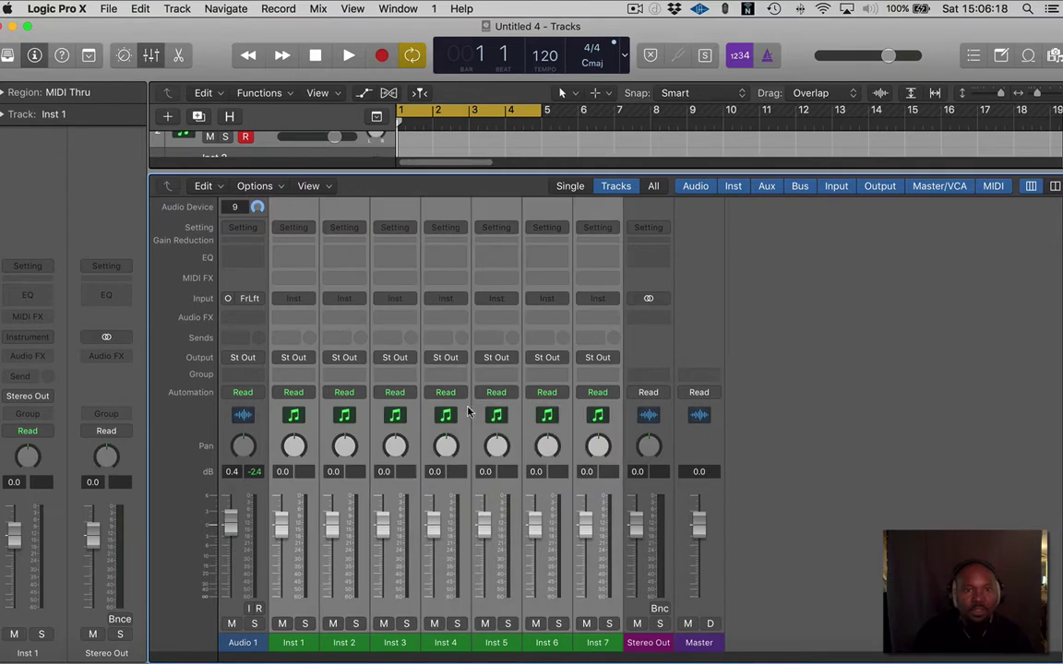
pyautogui.click(294, 298)
pyautogui.moveTo(325, 334)
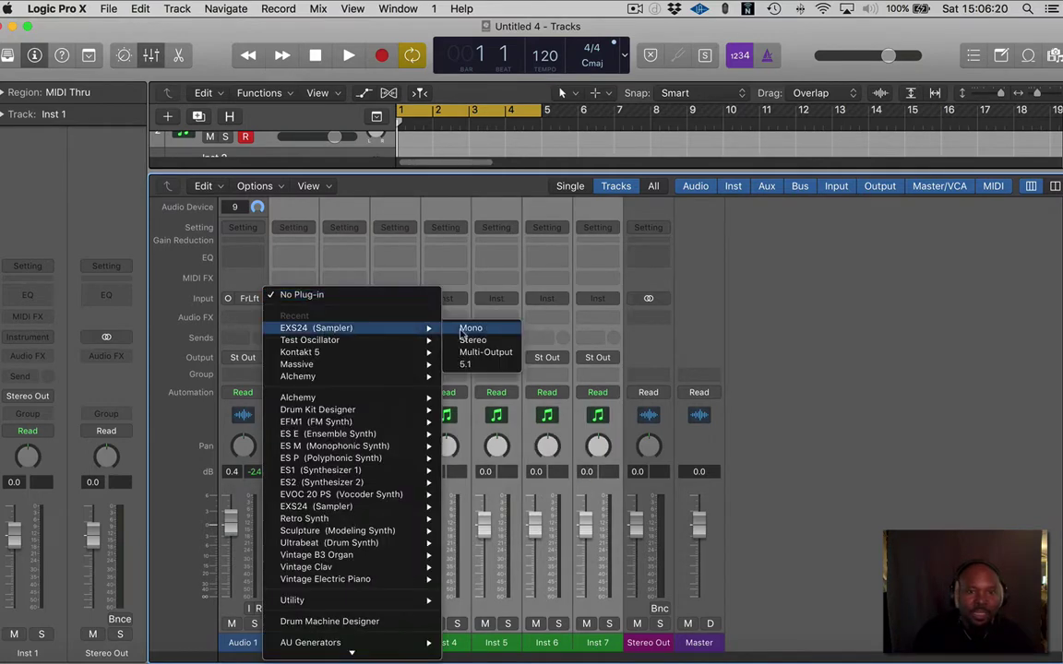
pyautogui.click(468, 339)
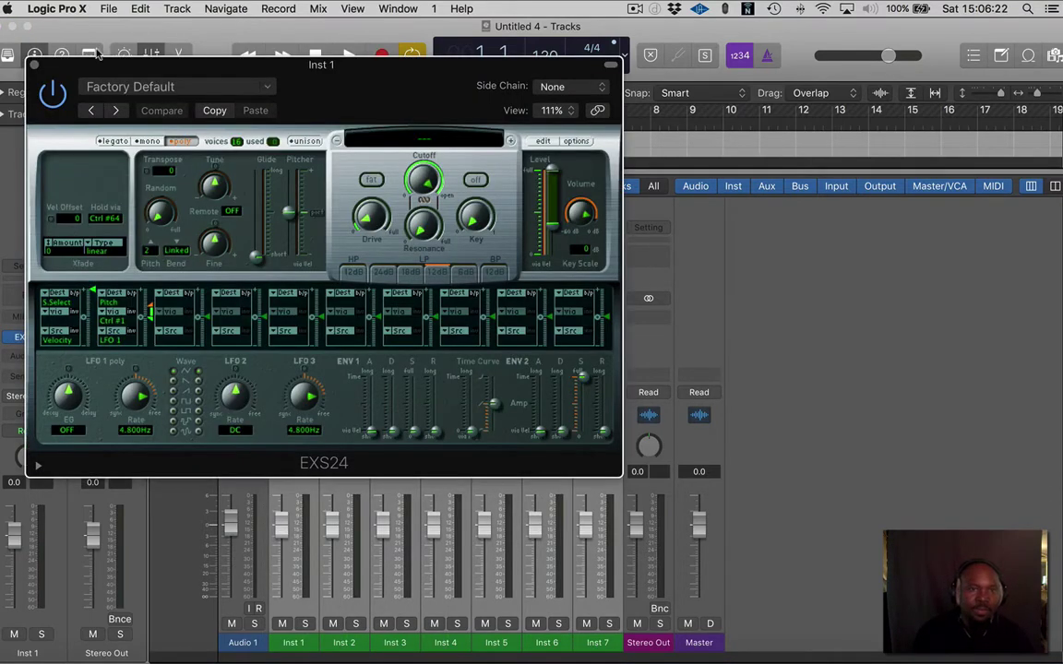
pyautogui.click(35, 64)
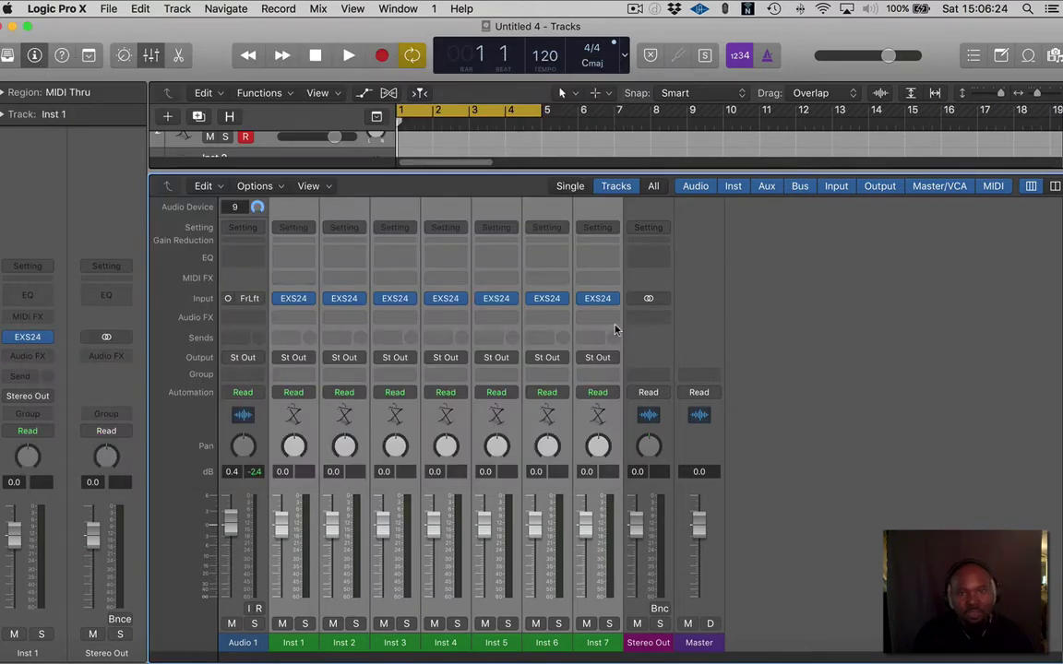
pyautogui.click(722, 321)
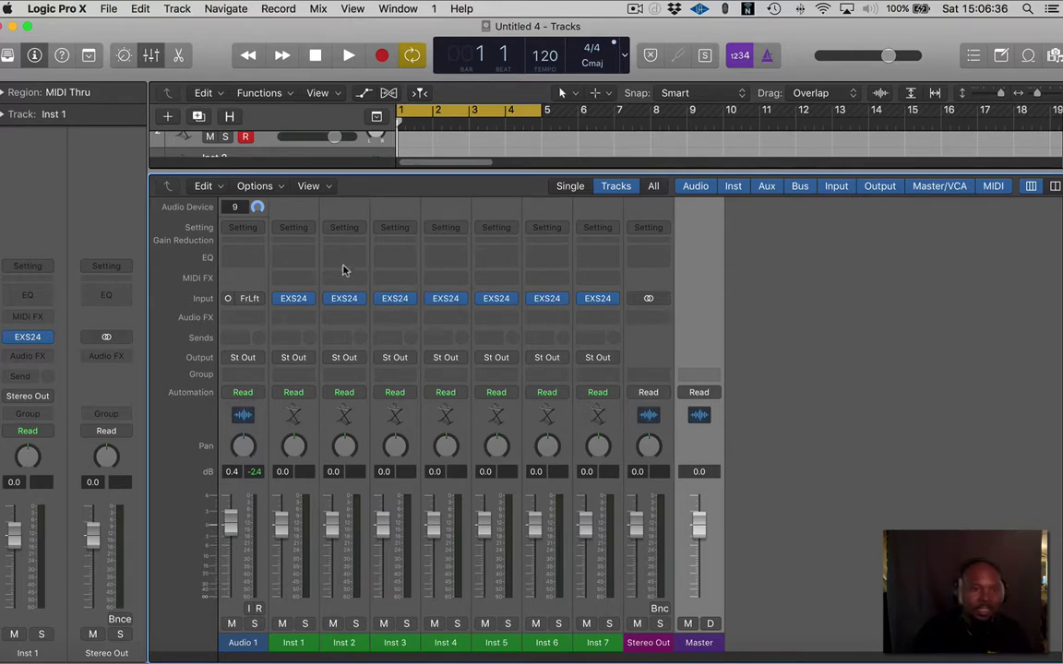
# Insert a Channel EQ with its User Default setting on the Inst 1 channel
pyautogui.doubleClick(311, 261)
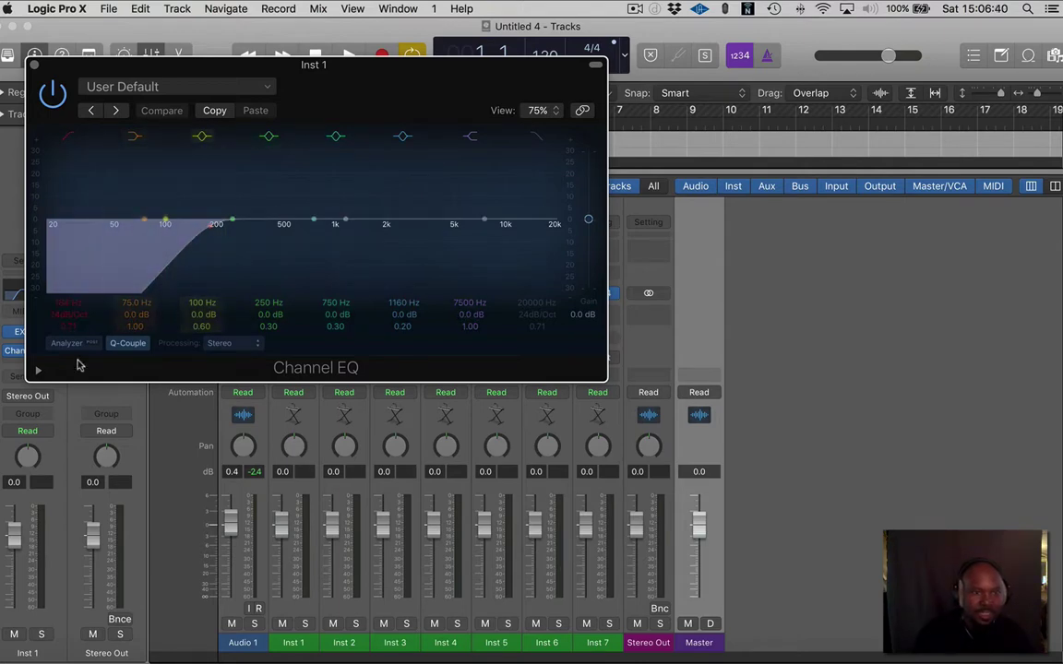
pyautogui.click(33, 65)
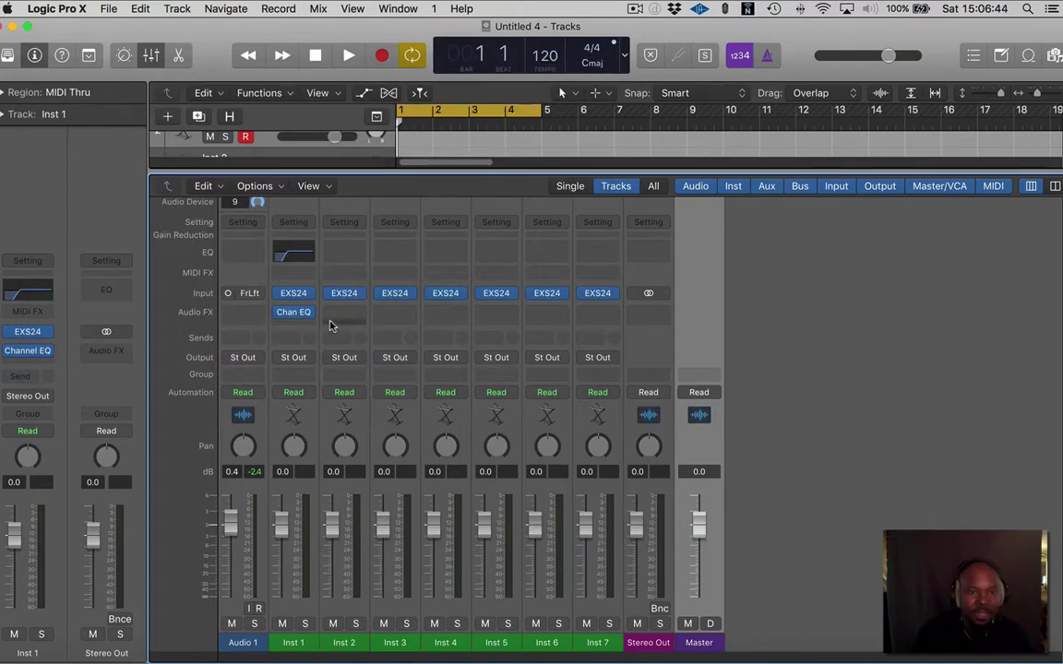
pyautogui.click(291, 316)
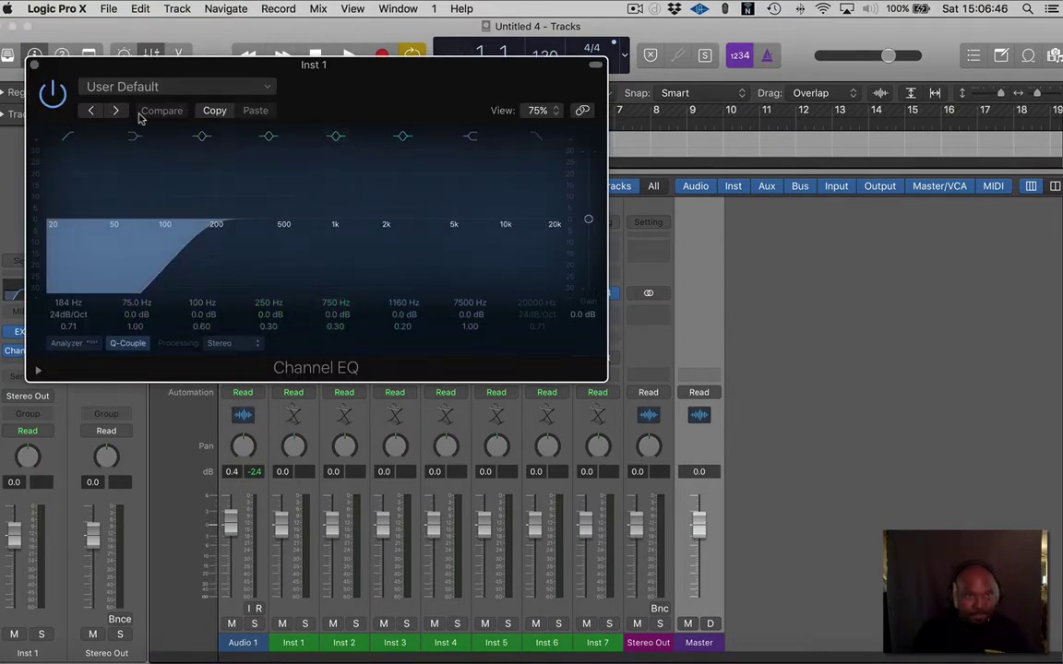
pyautogui.click(33, 65)
# Copy the Channel EQ from Inst 1 to the Inst 2 through Inst 7 channels
pyautogui.moveTo(289, 316)
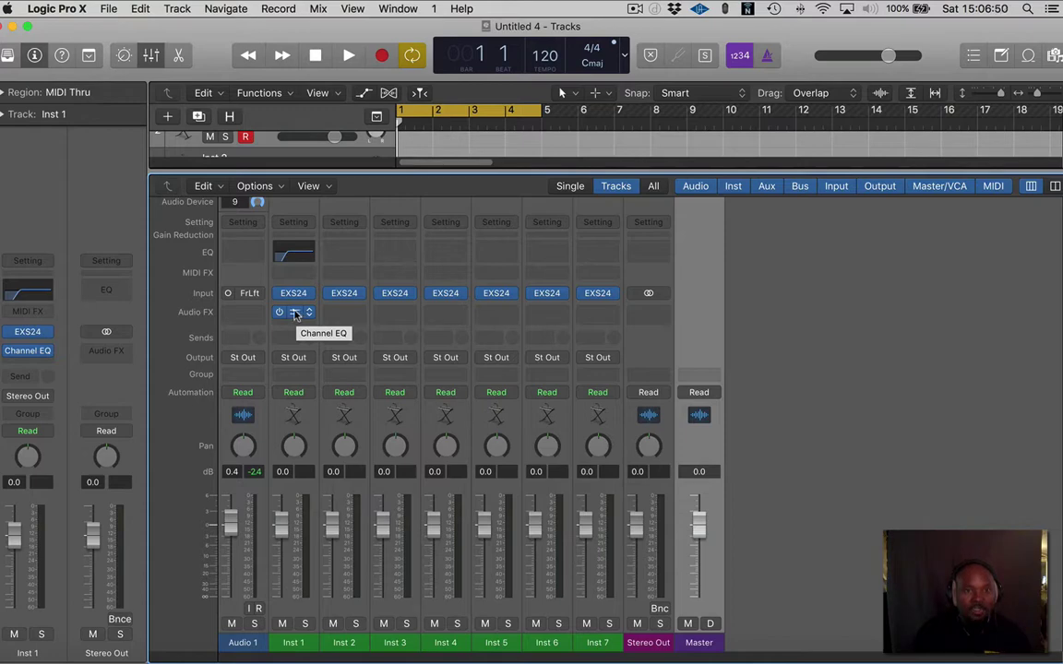
pyautogui.moveTo(298, 314); pyautogui.dragTo(593, 323)
pyautogui.moveTo(343, 316)
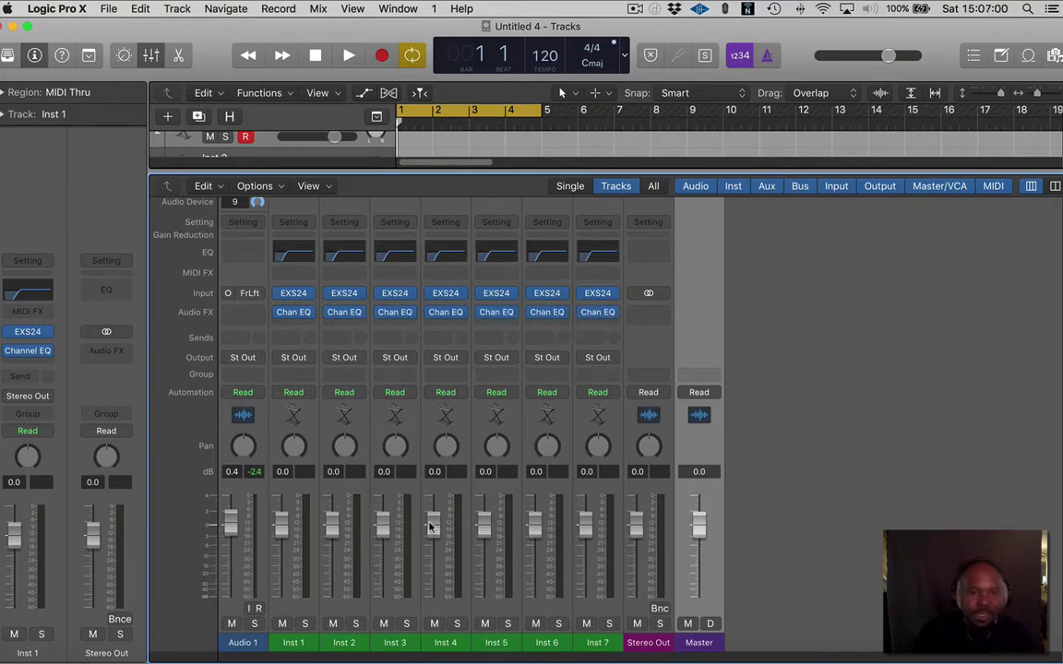
pyautogui.click(387, 292)
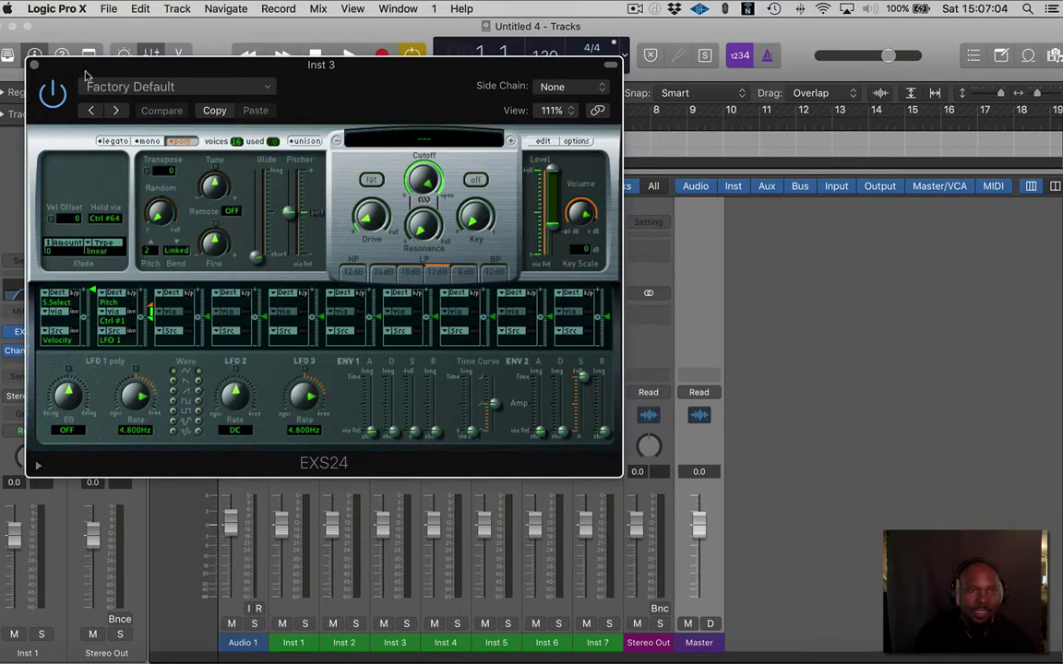
pyautogui.click(34, 65)
pyautogui.click(406, 294)
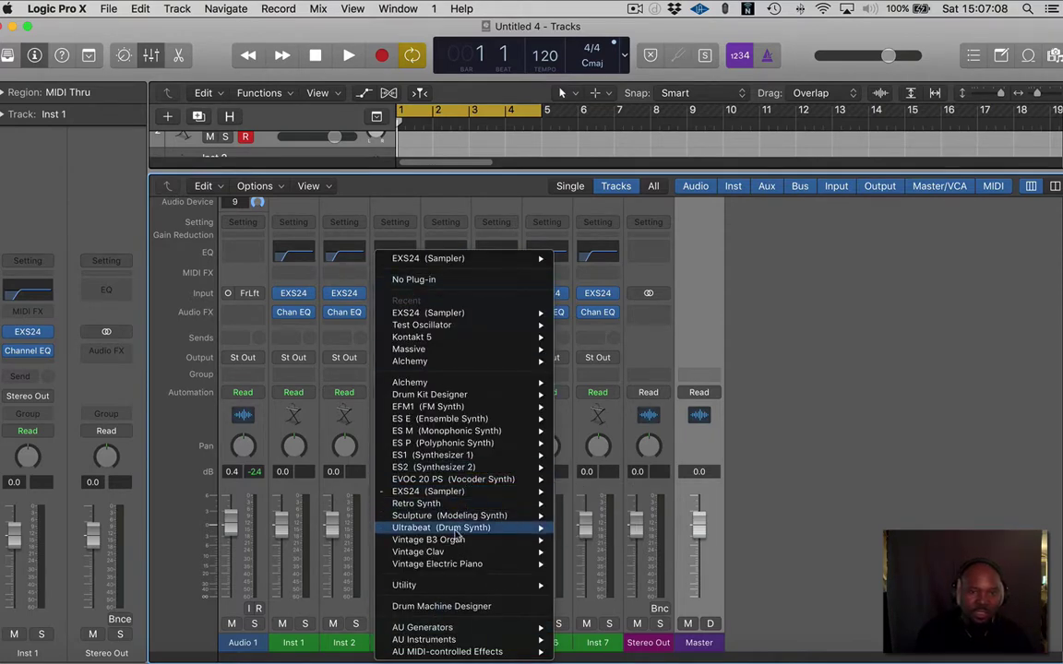
pyautogui.click(649, 350)
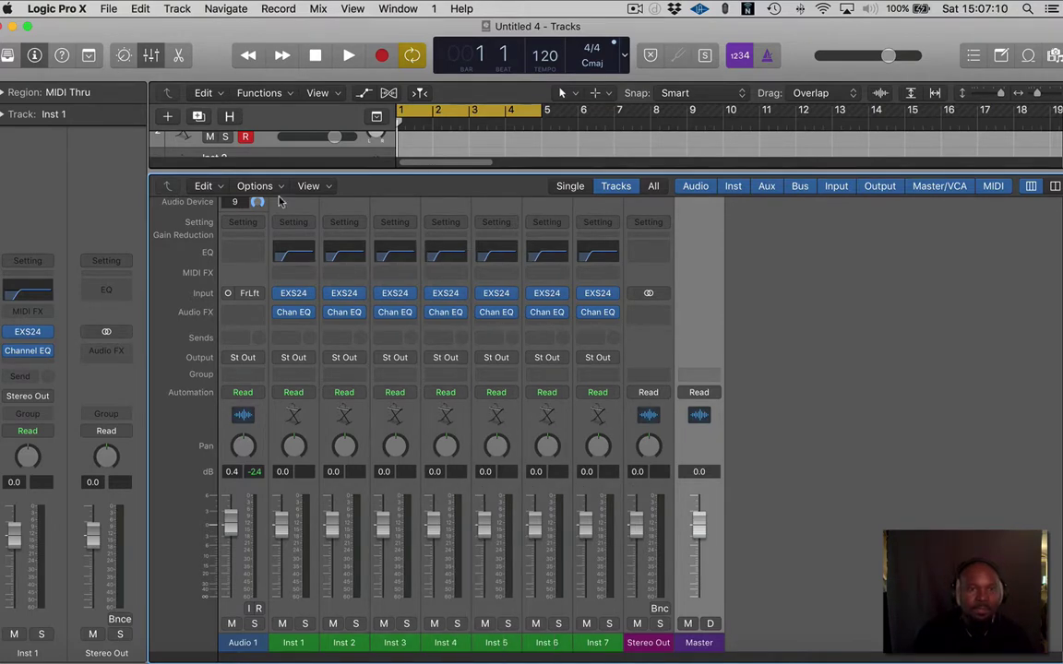
# Hide the mixer and add five more software instrument tracks with empty channel strips below Inst 7
pyautogui.click(151, 55)
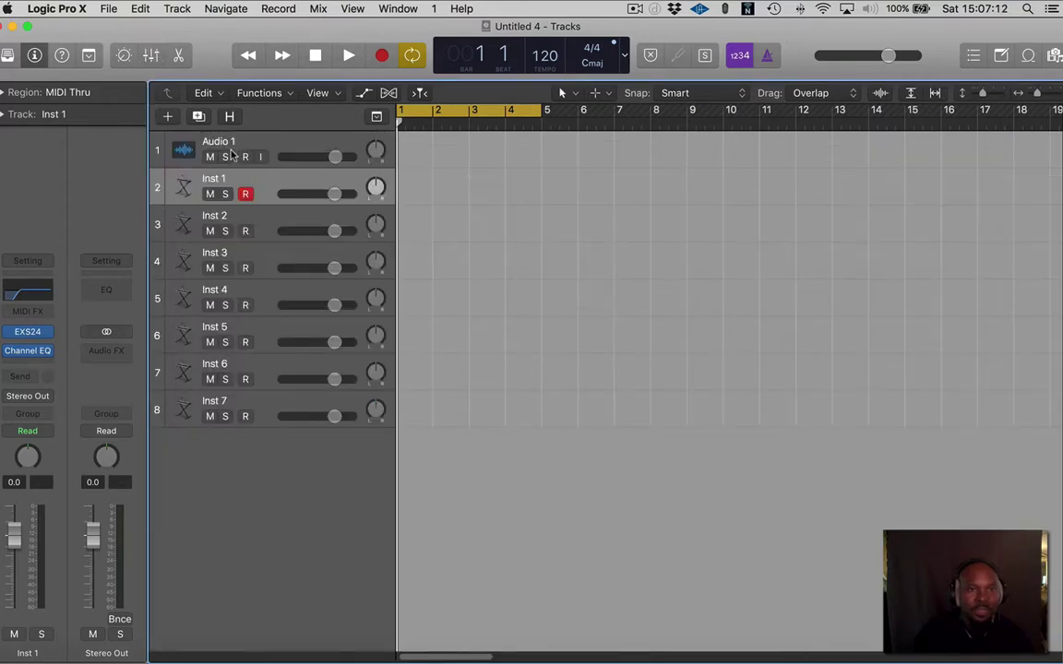
pyautogui.click(254, 406)
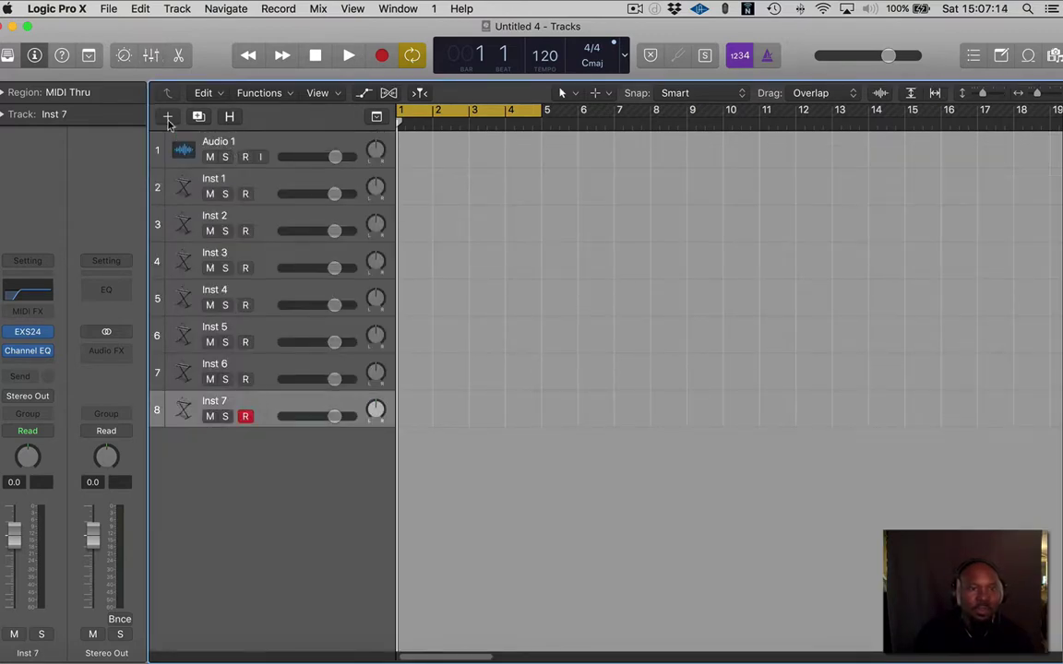
pyautogui.click(167, 115)
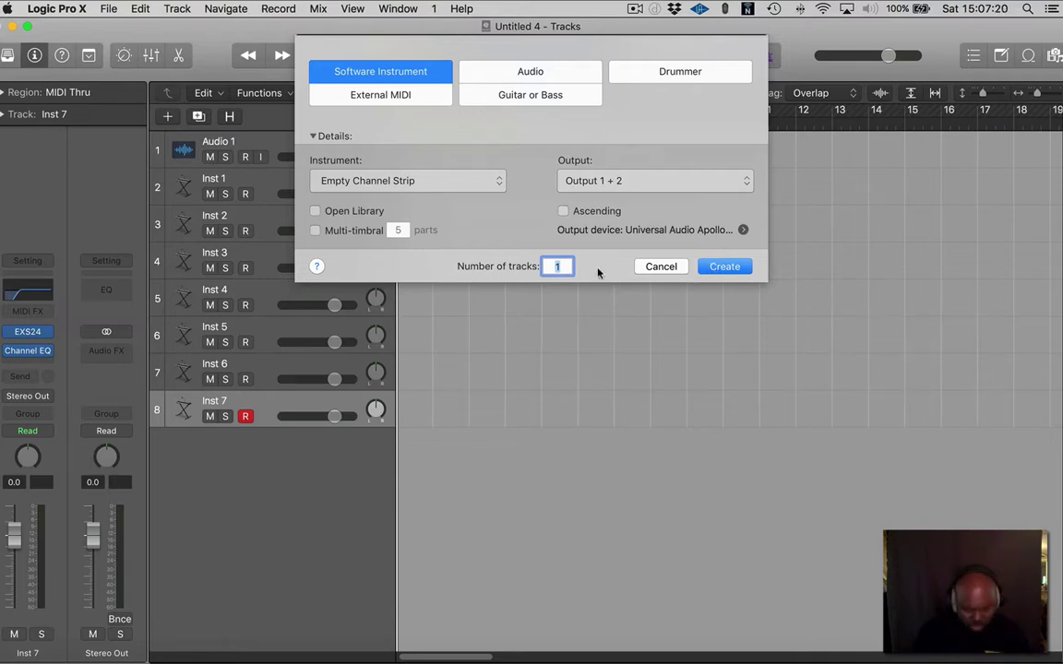
pyautogui.write('5')
pyautogui.click(738, 267)
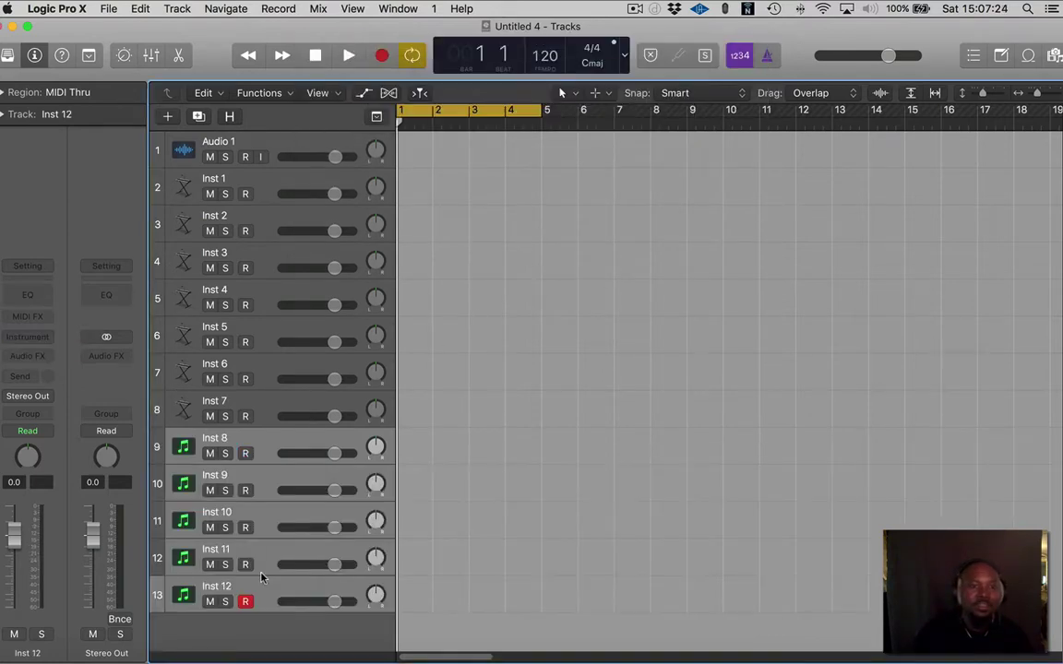
# Load the multi-output Ultrabeat drum synth on the Inst 8 track and switch its sequencer to full view
pyautogui.click(256, 637)
pyautogui.click(271, 453)
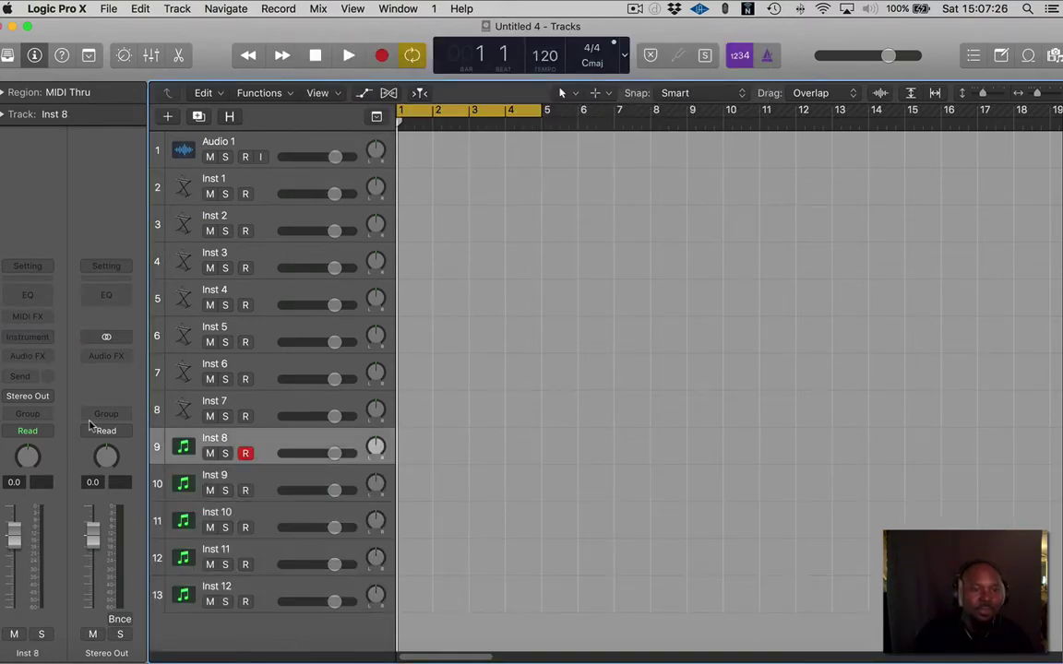
pyautogui.click(44, 339)
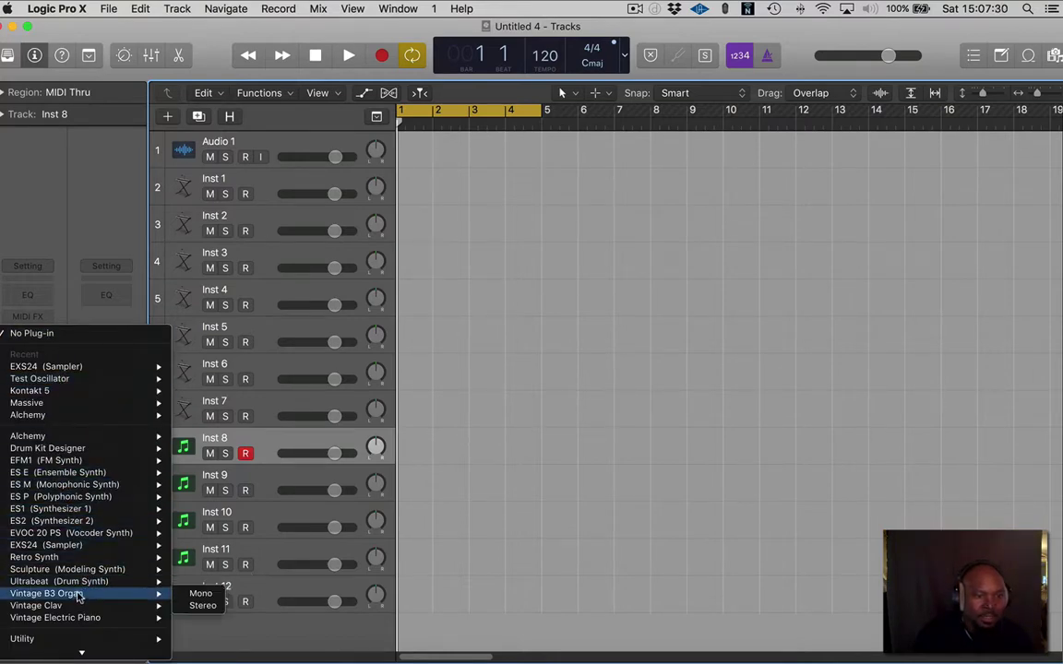
pyautogui.moveTo(80, 582)
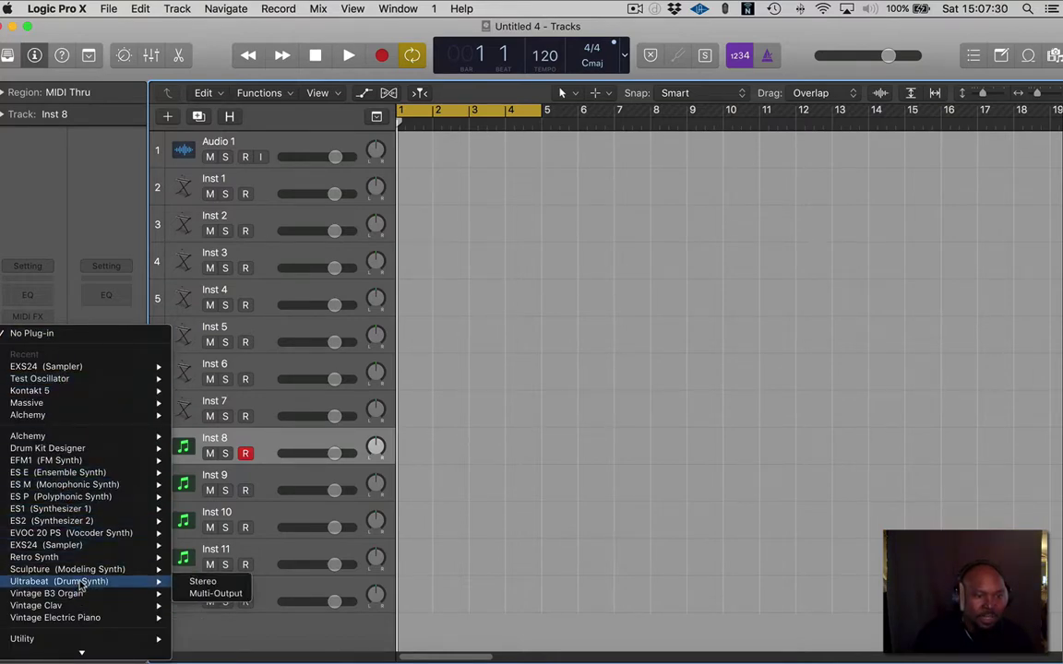
pyautogui.click(228, 594)
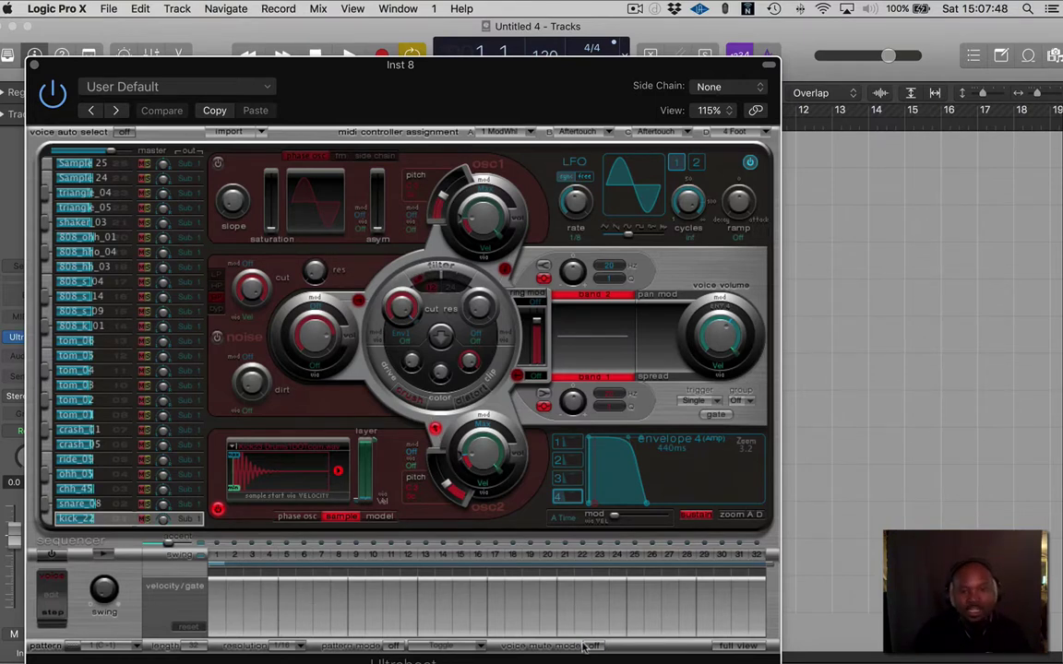
pyautogui.click(738, 646)
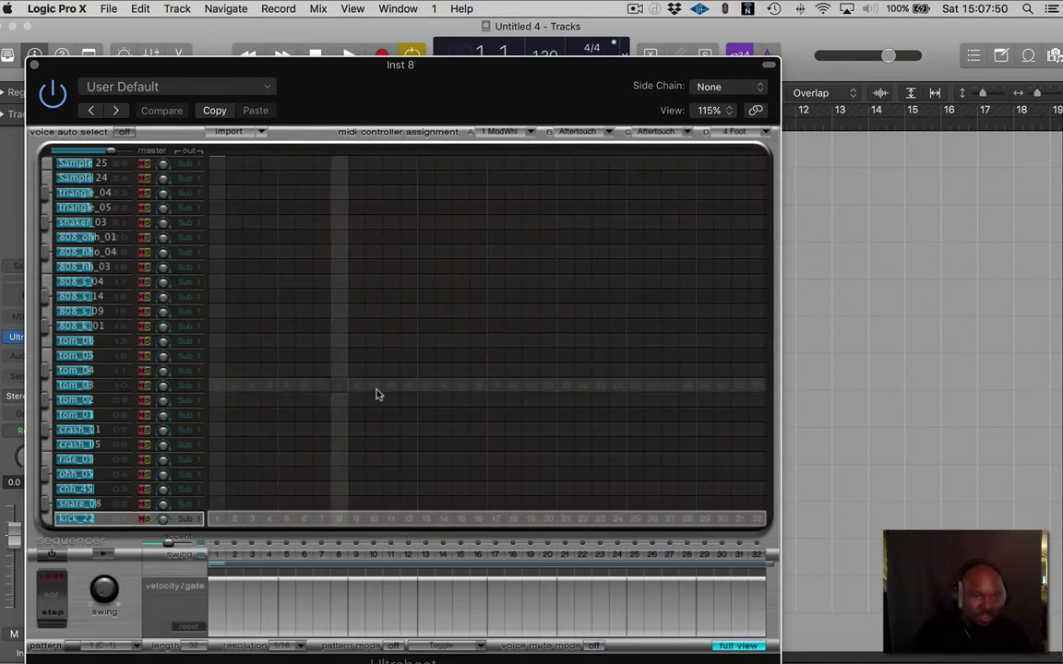
pyautogui.click(34, 66)
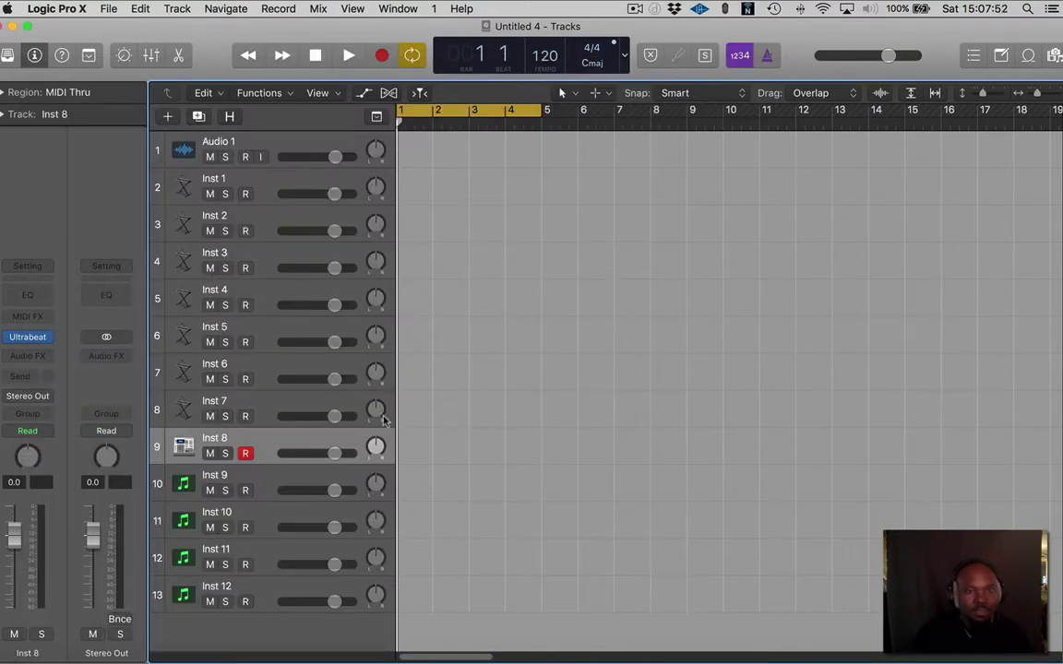
# Create an empty MIDI region at bar 1 on the Inst 8 track and extend it to bar 5
pyautogui.rightClick(407, 442)
pyautogui.click(441, 444)
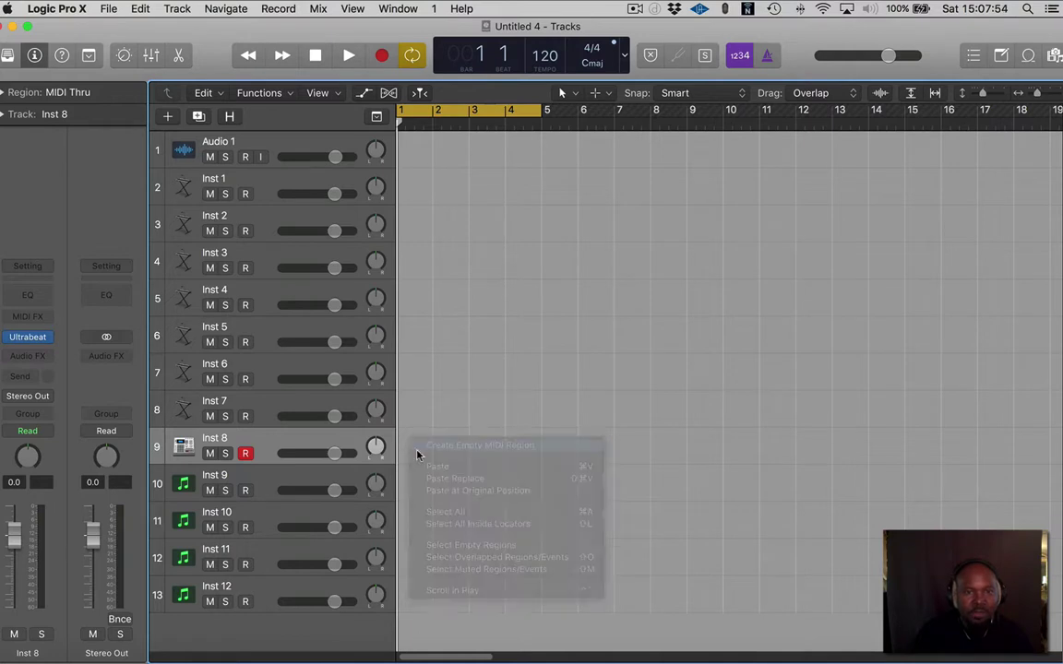
pyautogui.moveTo(431, 452); pyautogui.dragTo(542, 454)
pyautogui.click(443, 458)
pyautogui.click(444, 457)
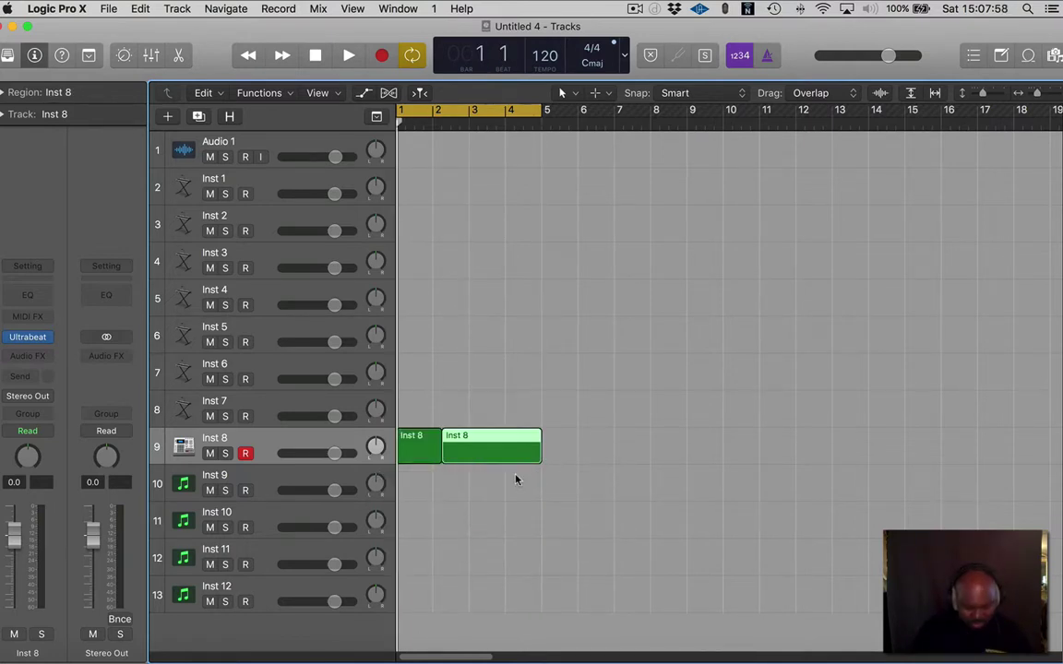
pyautogui.press('super+s')
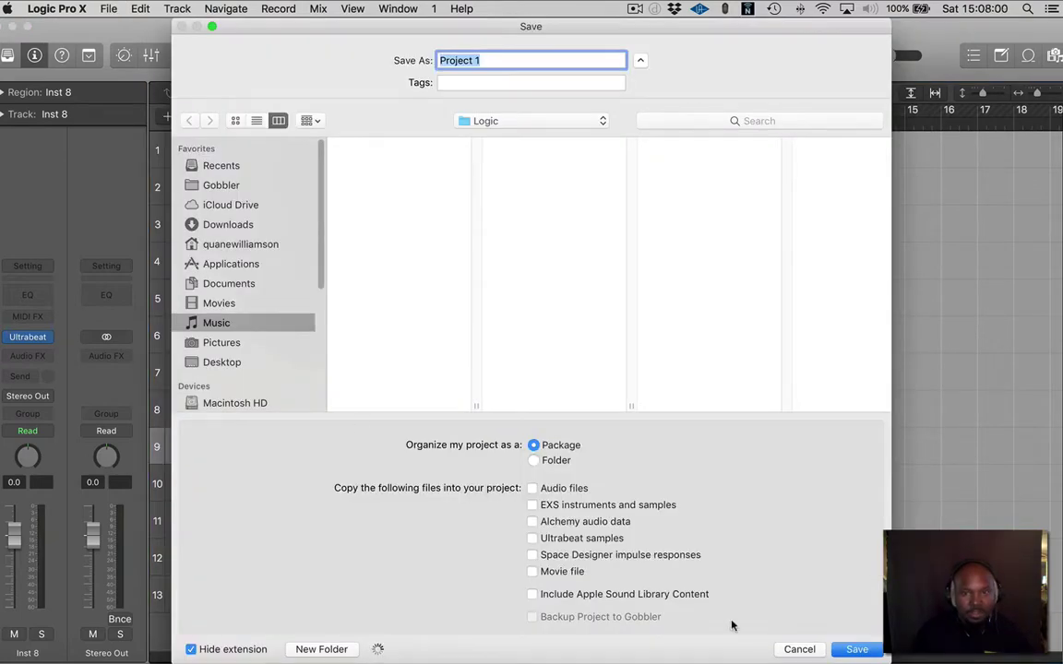
pyautogui.click(799, 650)
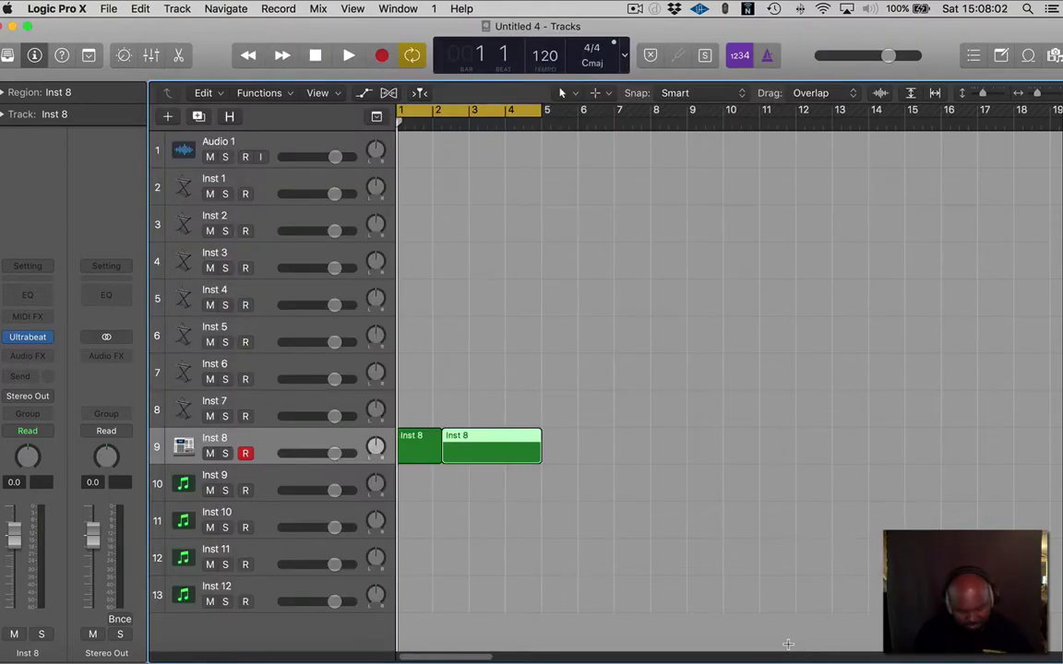
pyautogui.press('super+z')
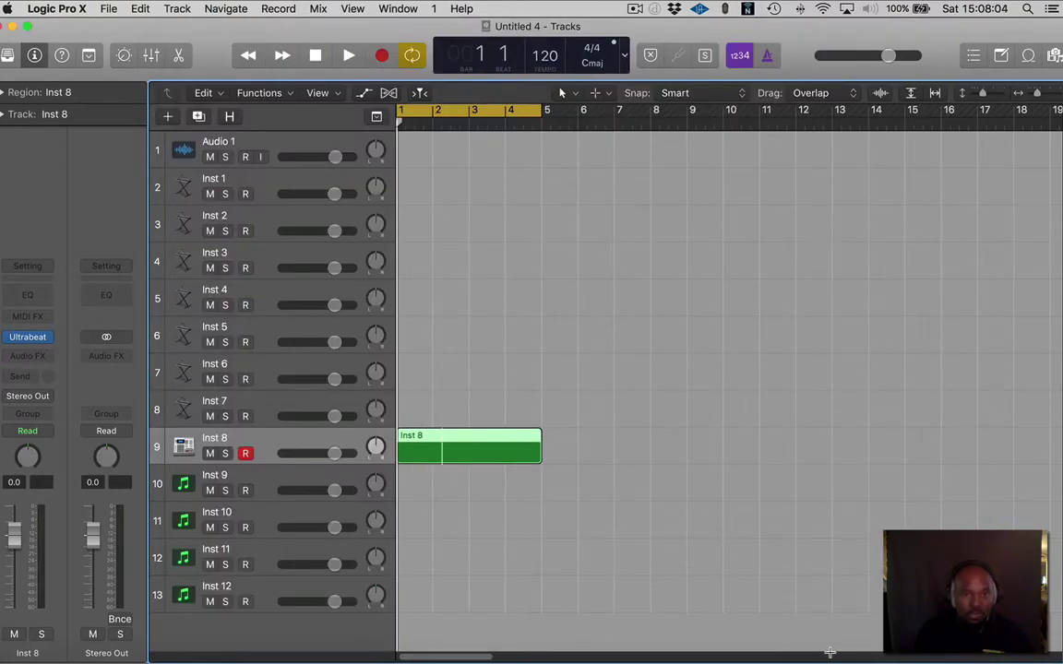
# Open the Inst 8 region in an enlarged Piano Roll to view the Ultrabeat drum sound names, and close the editor
pyautogui.doubleClick(492, 444)
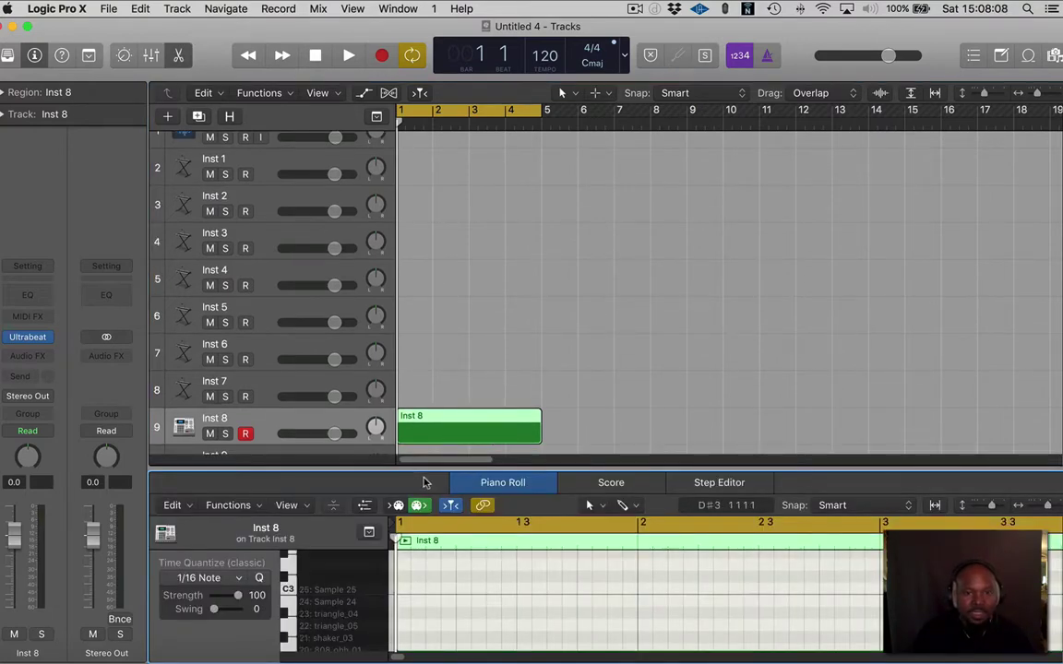
pyautogui.moveTo(431, 467); pyautogui.dragTo(432, 176)
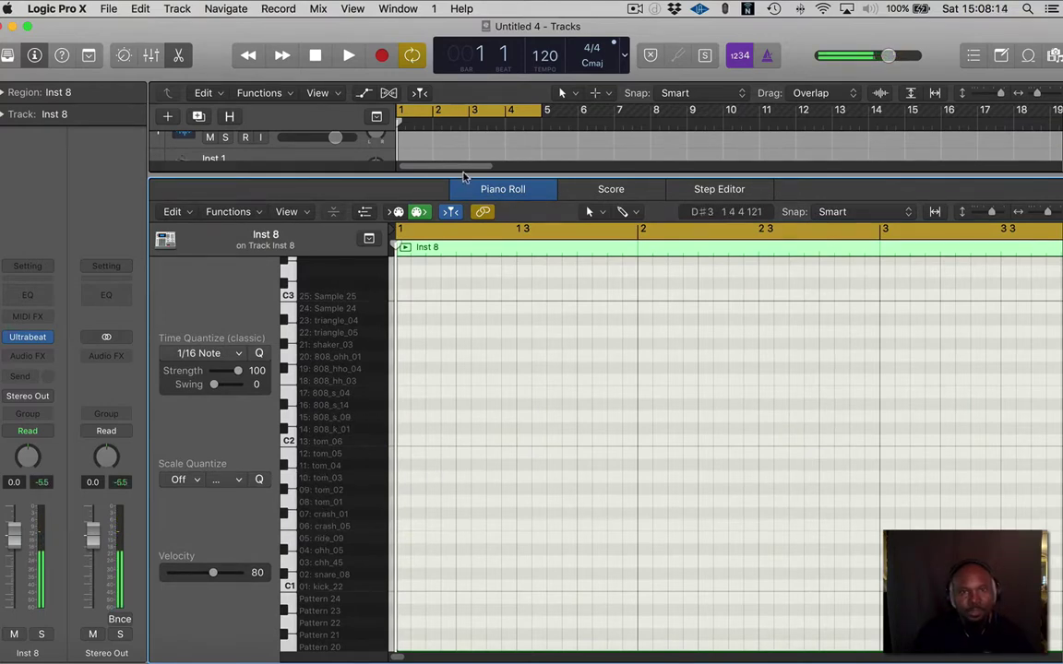
pyautogui.click(178, 56)
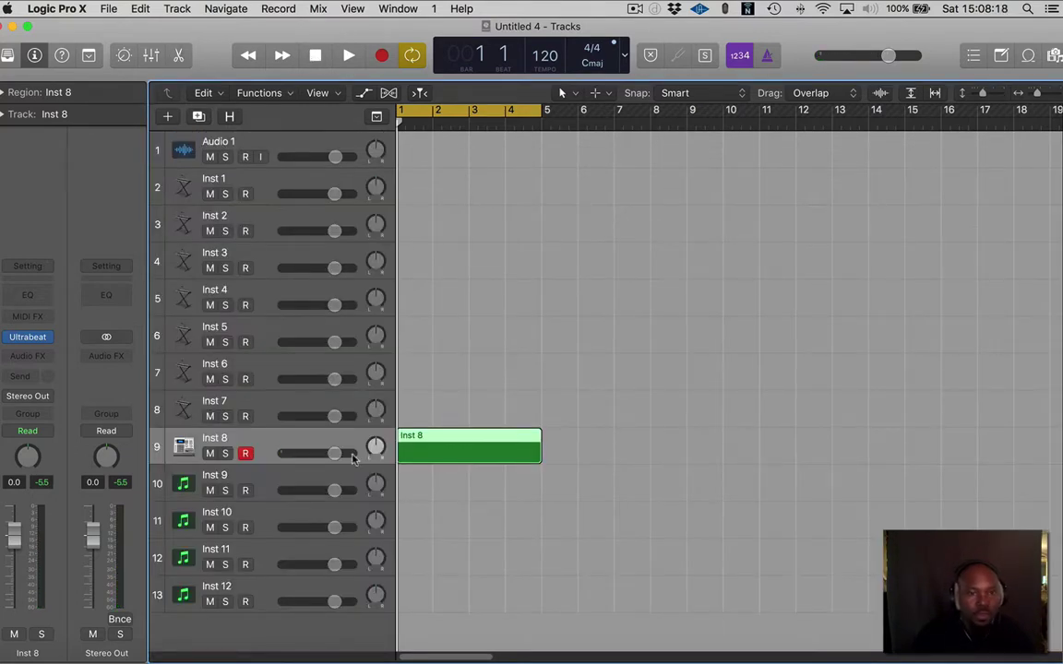
# Load the stereo Alchemy synth on the Inst 9 track, choose its Epic Synth performance snapshot and close the plug-in window
pyautogui.click(250, 478)
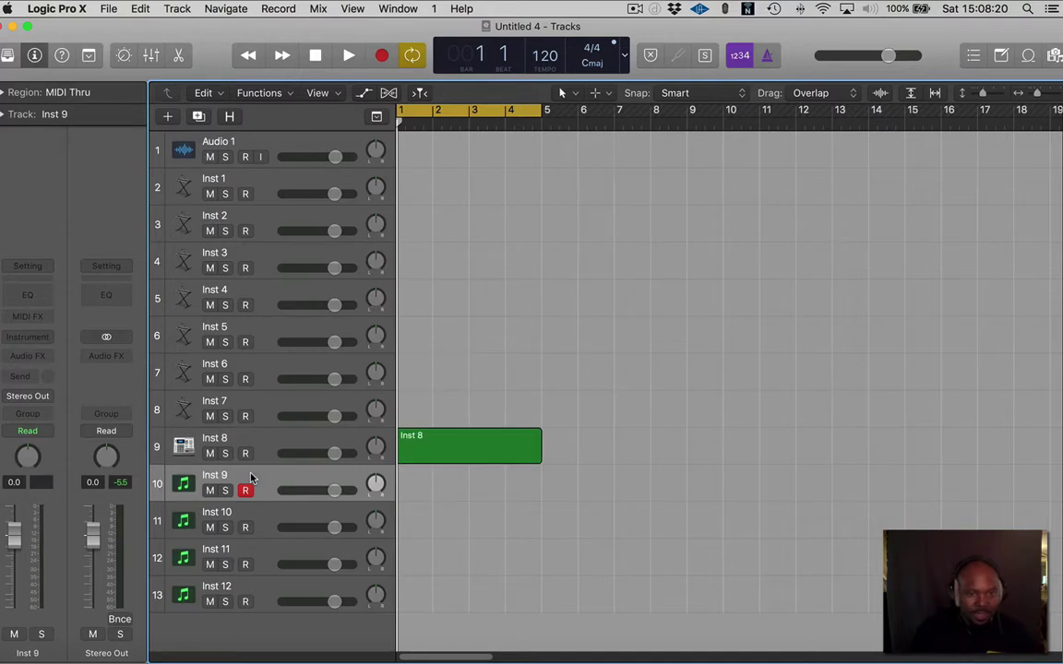
pyautogui.click(42, 338)
pyautogui.moveTo(45, 368)
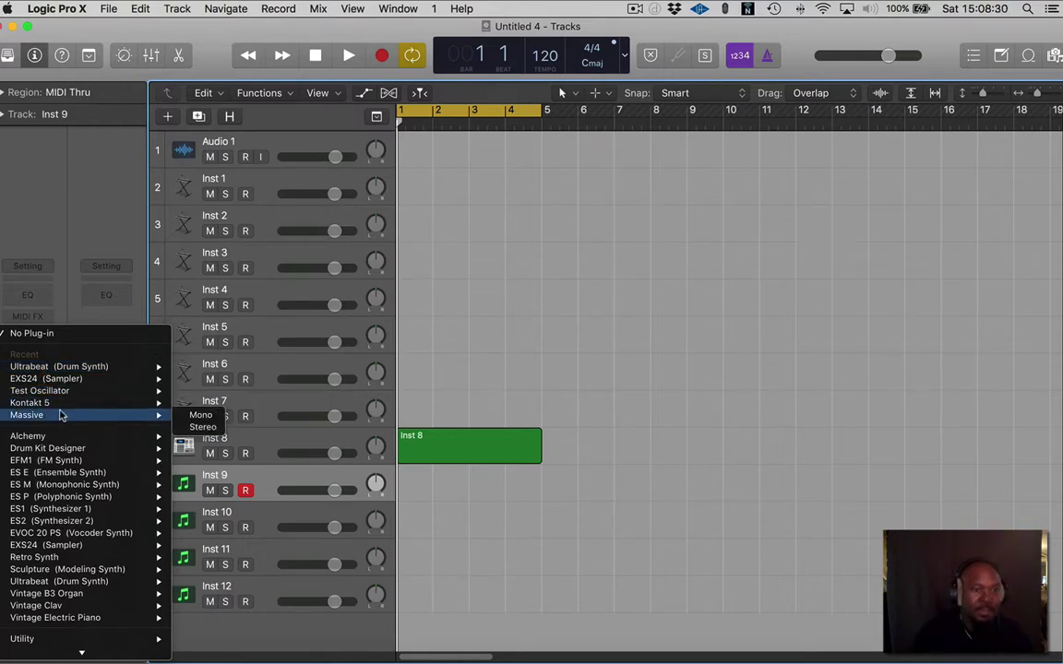
pyautogui.moveTo(74, 437)
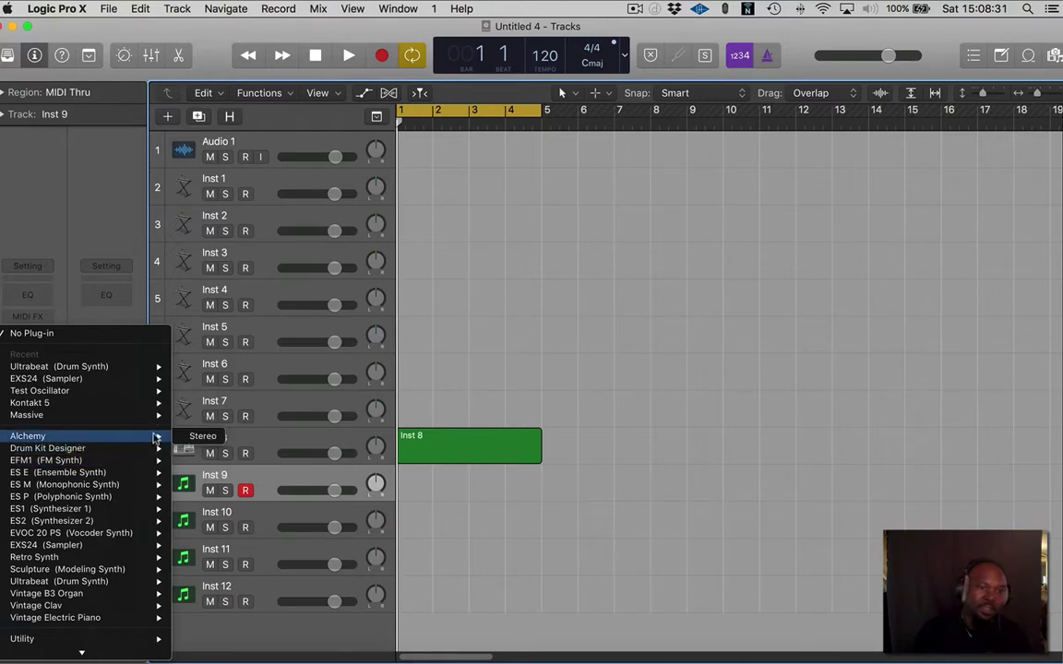
pyautogui.click(205, 437)
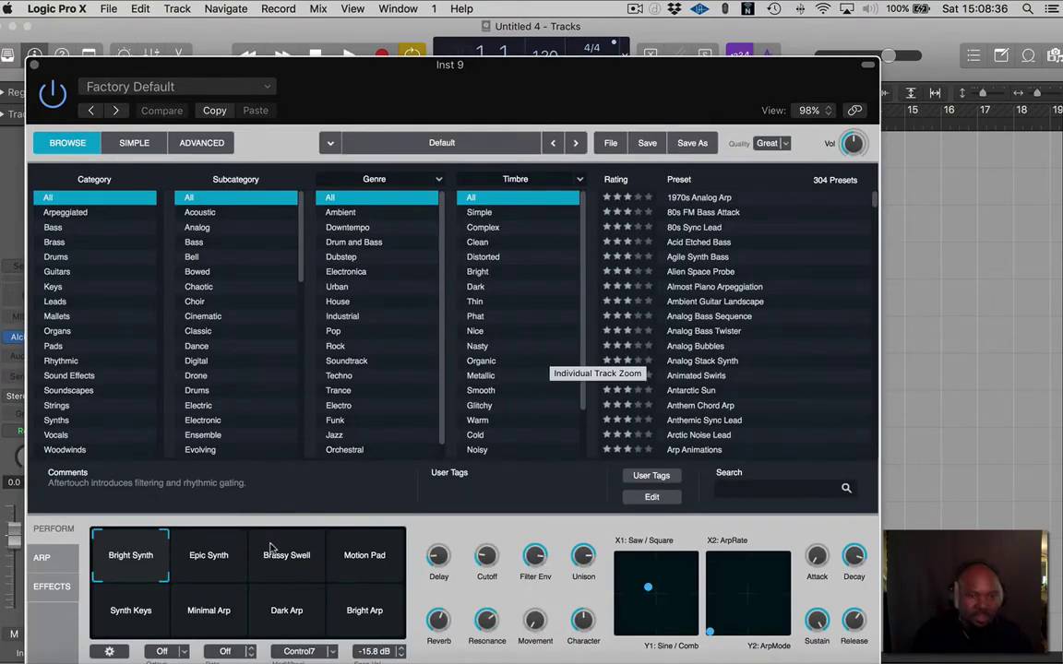
pyautogui.click(222, 572)
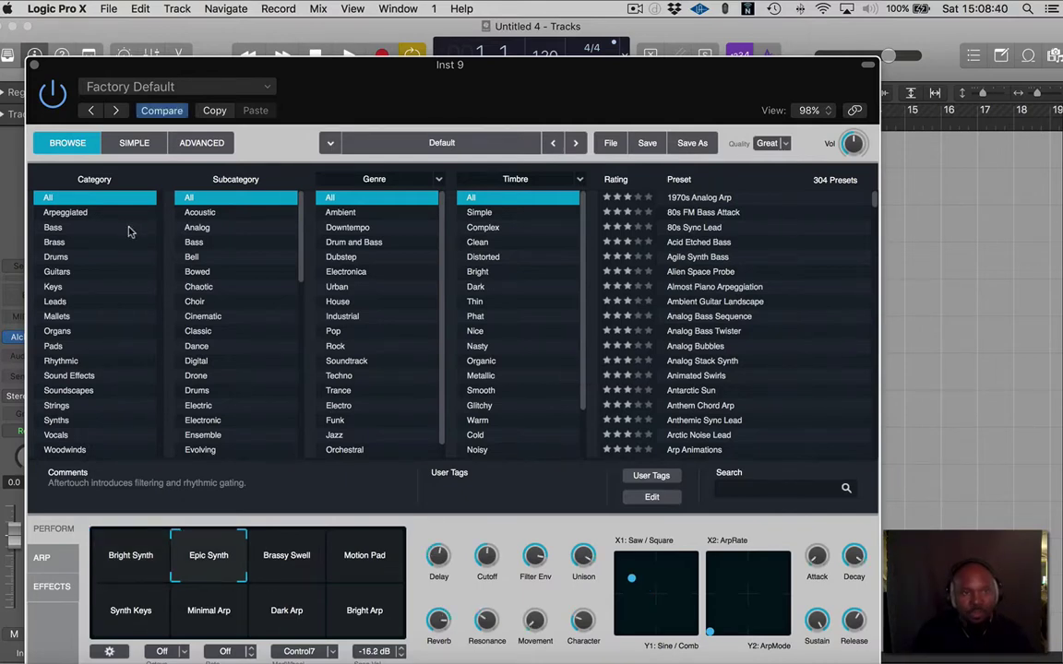
pyautogui.click(34, 66)
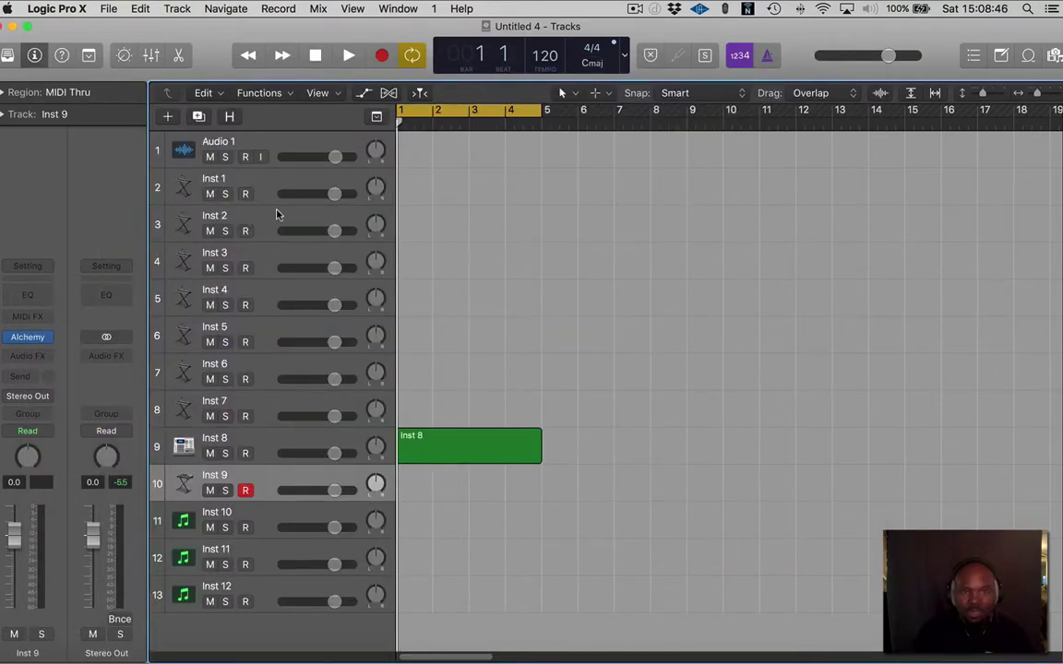
# Create an empty one-bar MIDI region at bar 1 on both the Inst 1 and Inst 2 tracks
pyautogui.rightClick(404, 182)
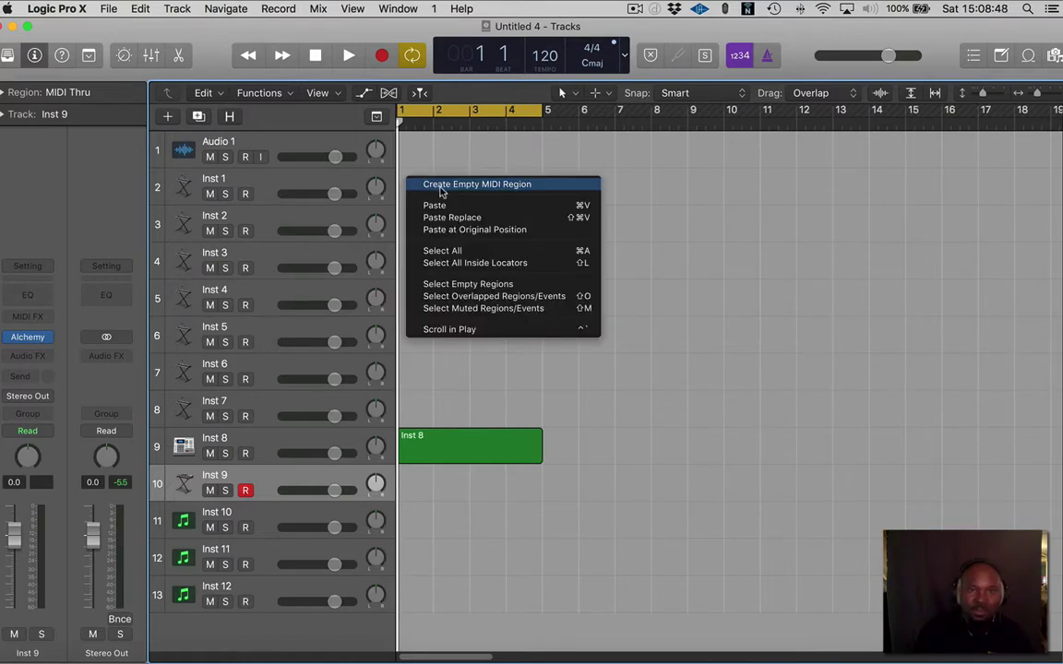
pyautogui.click(439, 184)
pyautogui.click(408, 225)
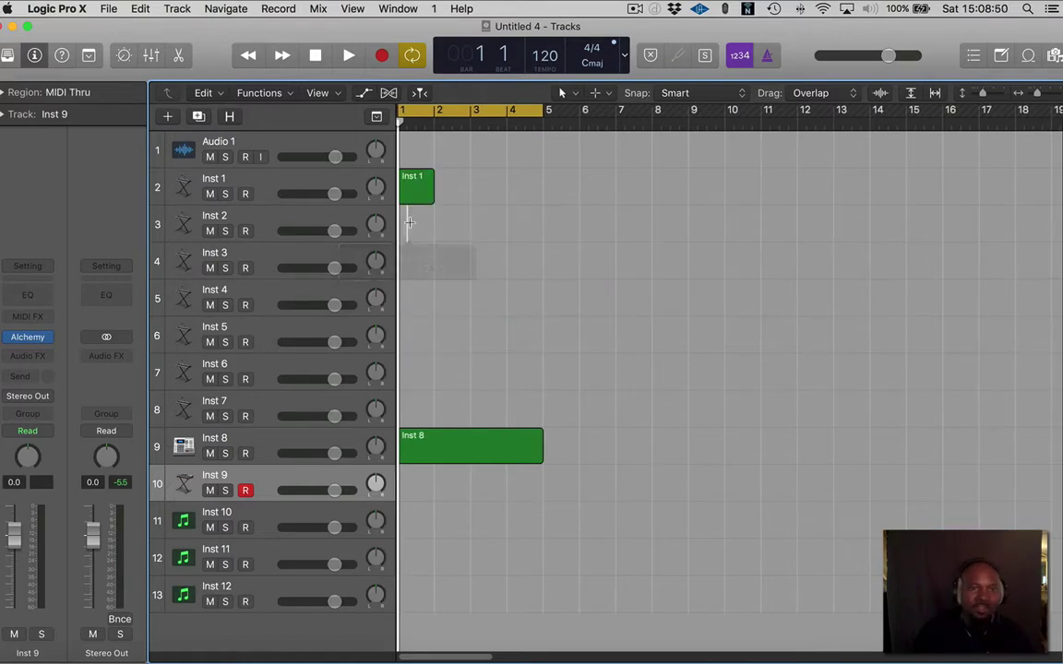
pyautogui.rightClick(408, 217)
pyautogui.press('Escape')
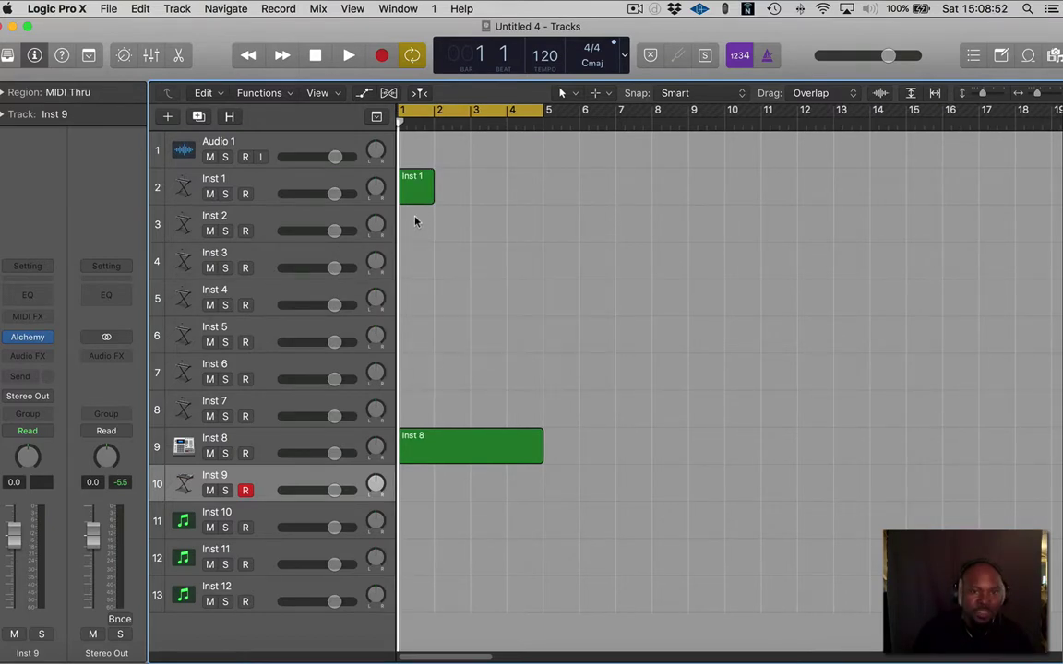
pyautogui.rightClick(415, 218)
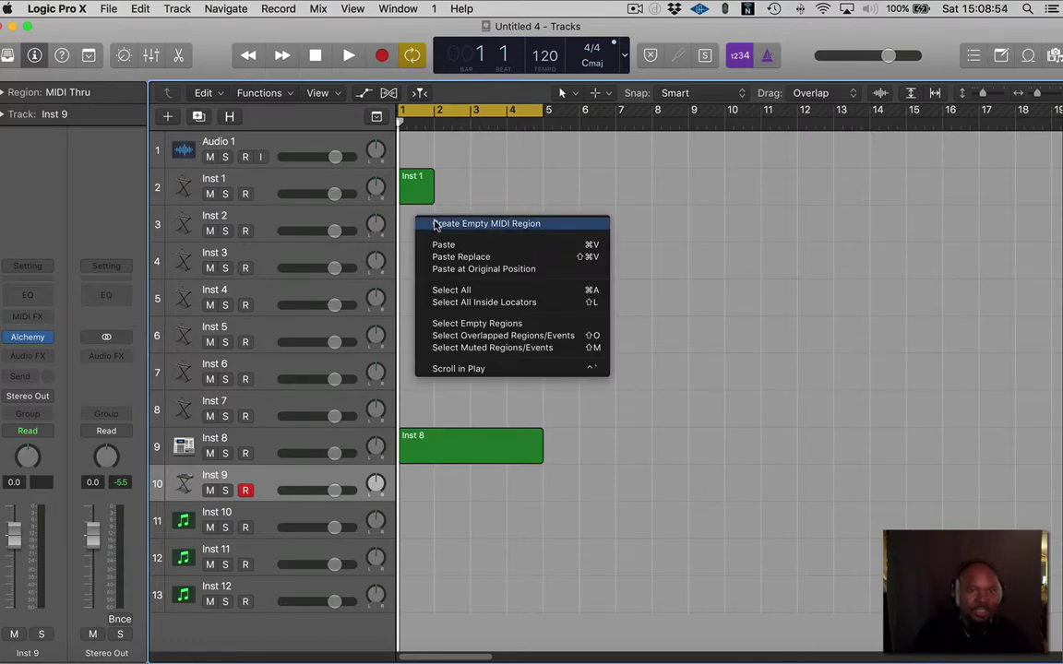
pyautogui.click(435, 224)
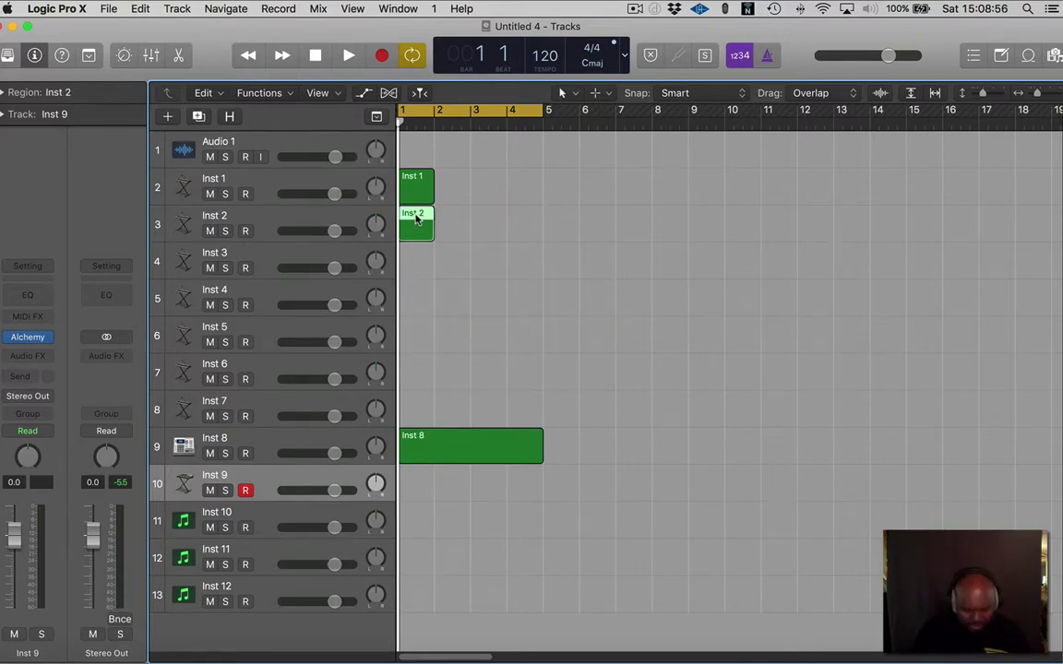
# Copy the Inst 2 region to bar 1 of the Inst 3 through Inst 7 tracks, undoing the accidental split of the copies
pyautogui.moveTo(416, 221); pyautogui.dragTo(420, 300)
pyautogui.moveTo(420, 300); pyautogui.dragTo(412, 261)
pyautogui.keyDown('super'); pyautogui.doubleClick(458, 280); pyautogui.keyUp('super')
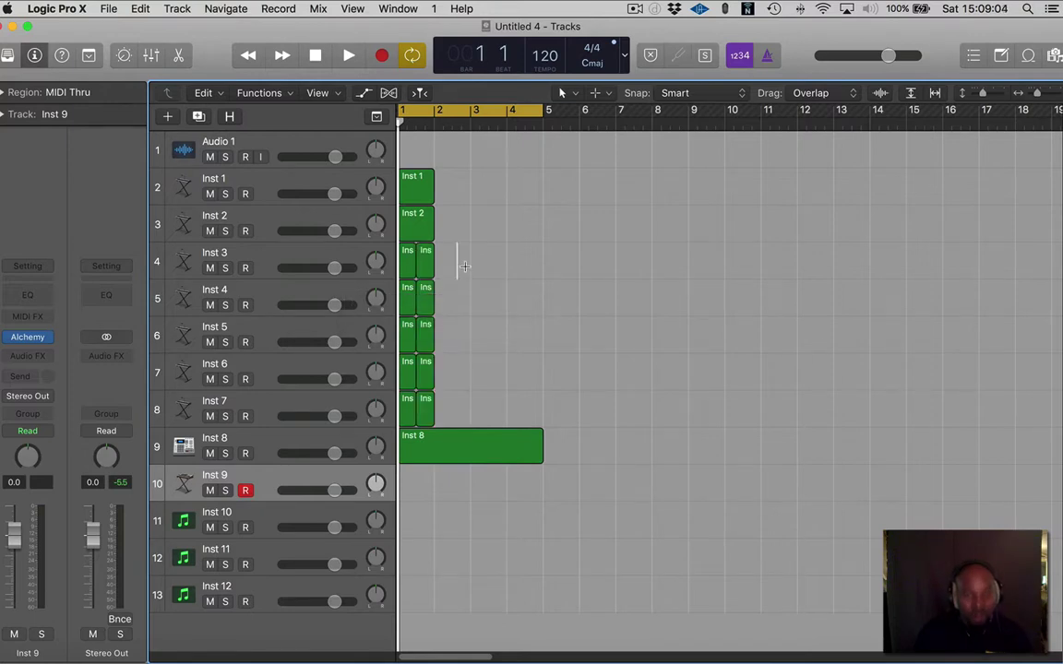
pyautogui.press('super+z')
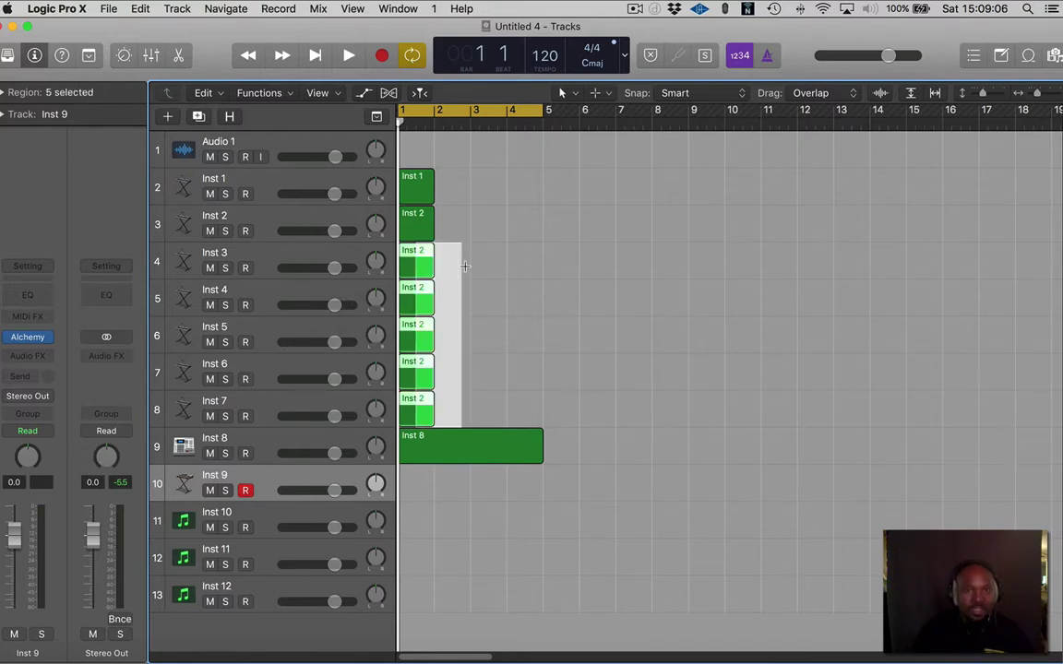
pyautogui.keyDown('super'); pyautogui.click(490, 261); pyautogui.keyUp('super')
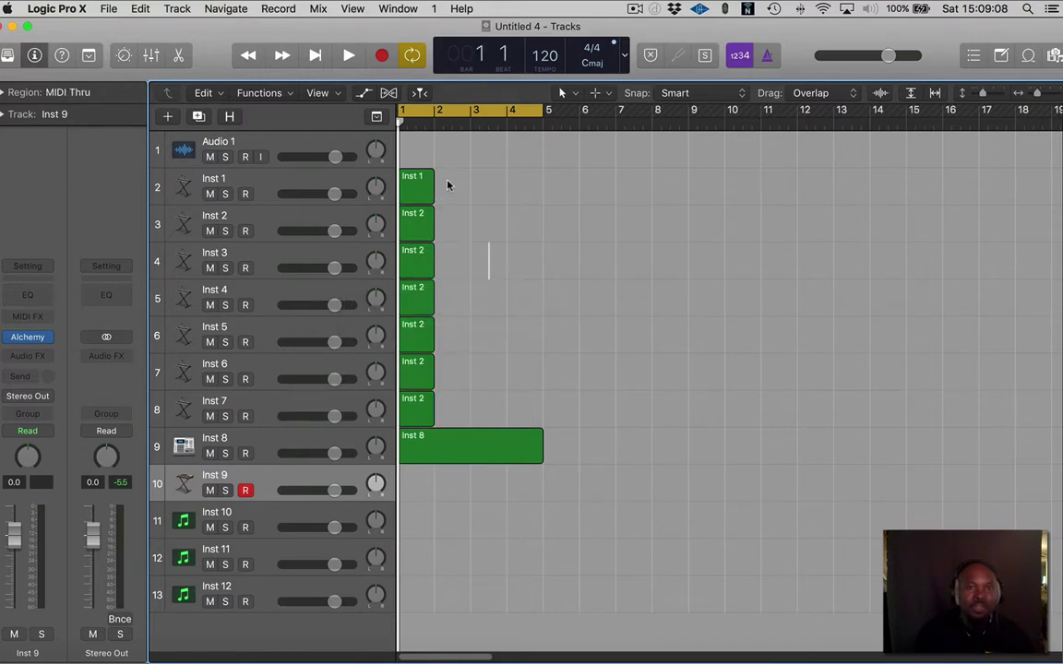
# Extend the seven regions on the Inst 1 through Inst 7 tracks together to bar 5
pyautogui.moveTo(448, 182); pyautogui.dragTo(406, 416)
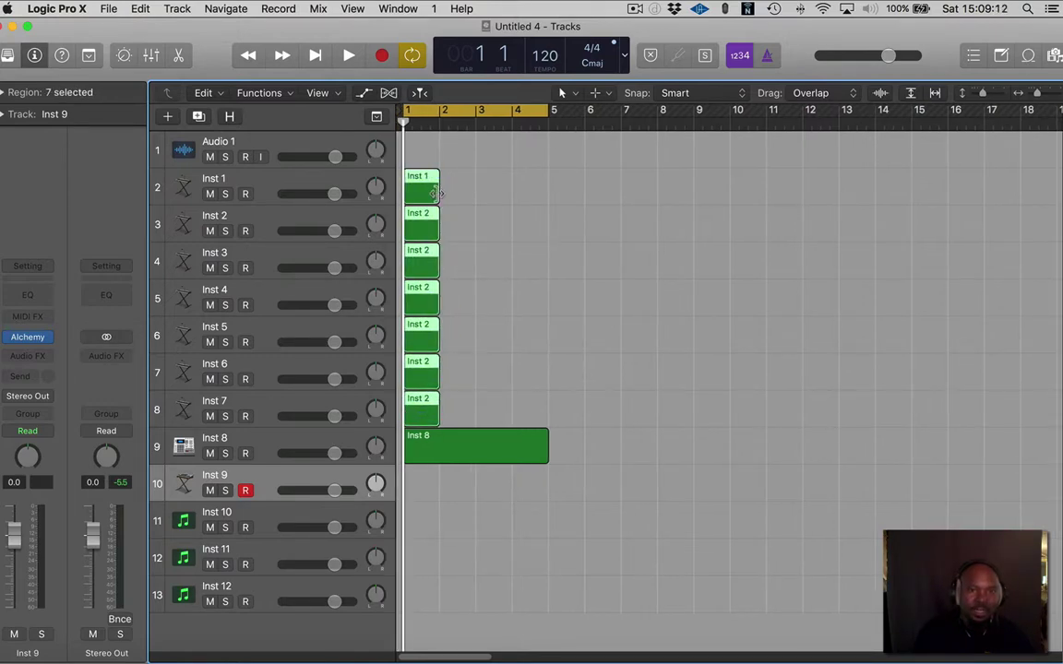
pyautogui.moveTo(441, 192); pyautogui.dragTo(549, 217)
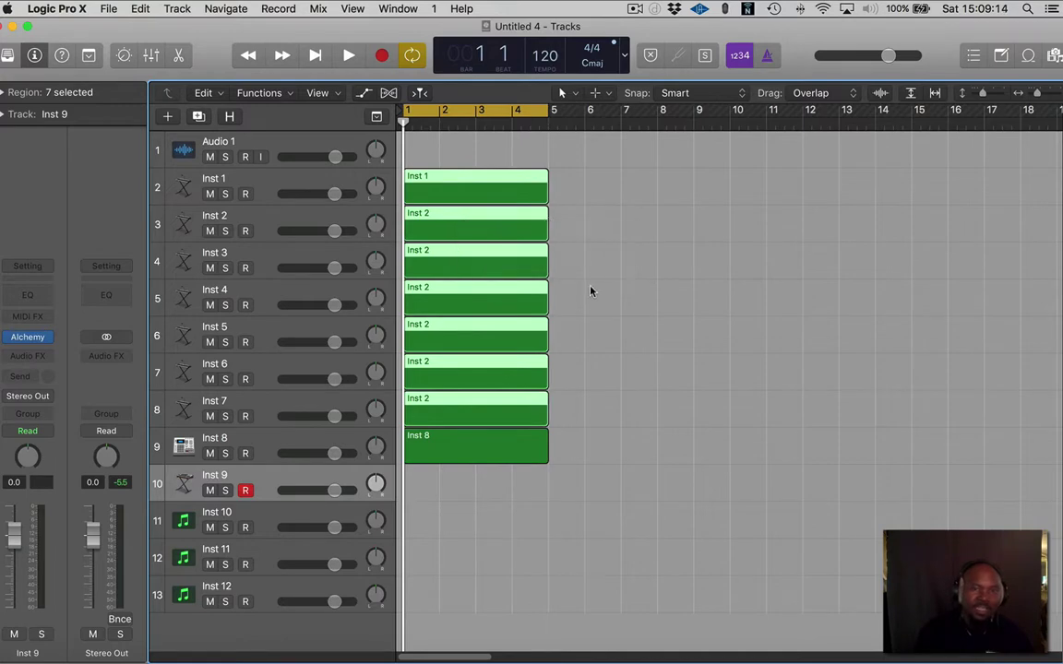
pyautogui.click(567, 338)
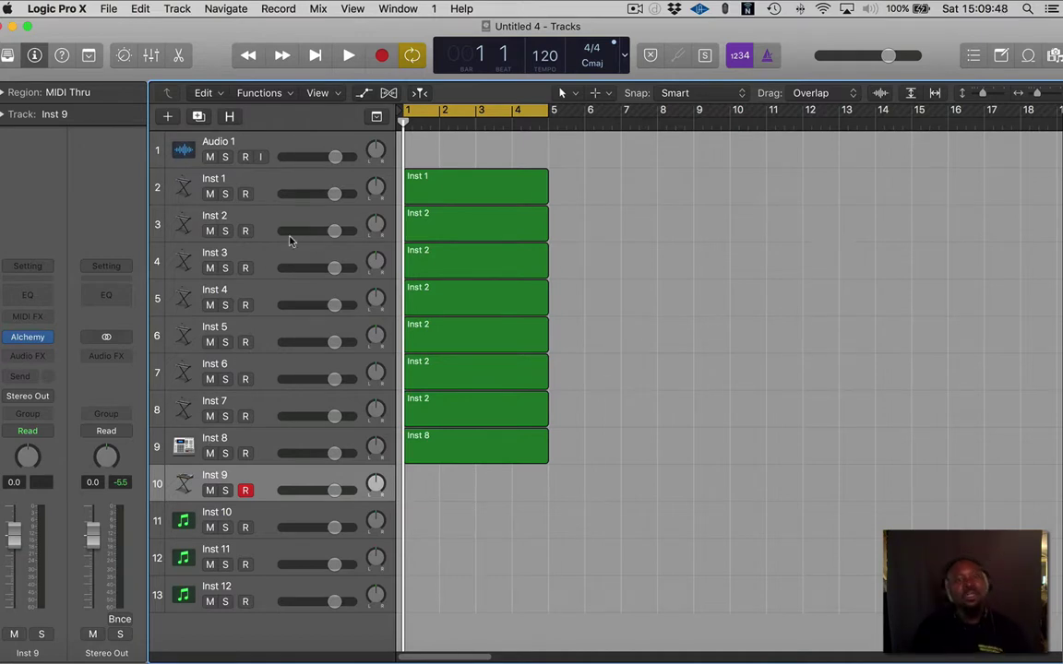
# Rename the Inst 1 track as kick and the Inst 2 track as snare
pyautogui.doubleClick(218, 179)
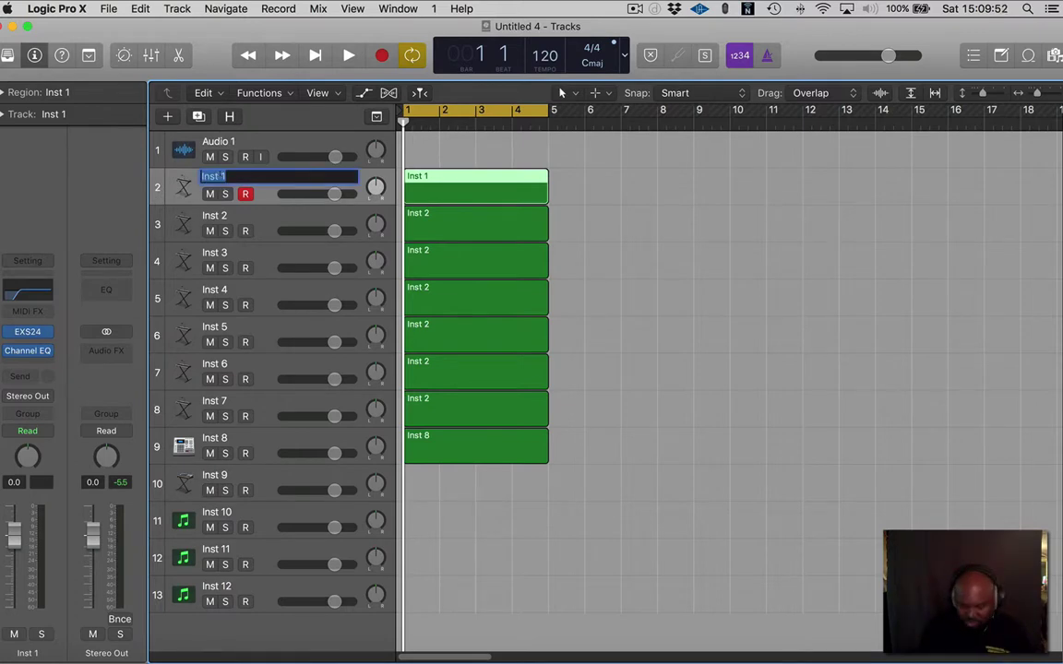
pyautogui.write('kick')
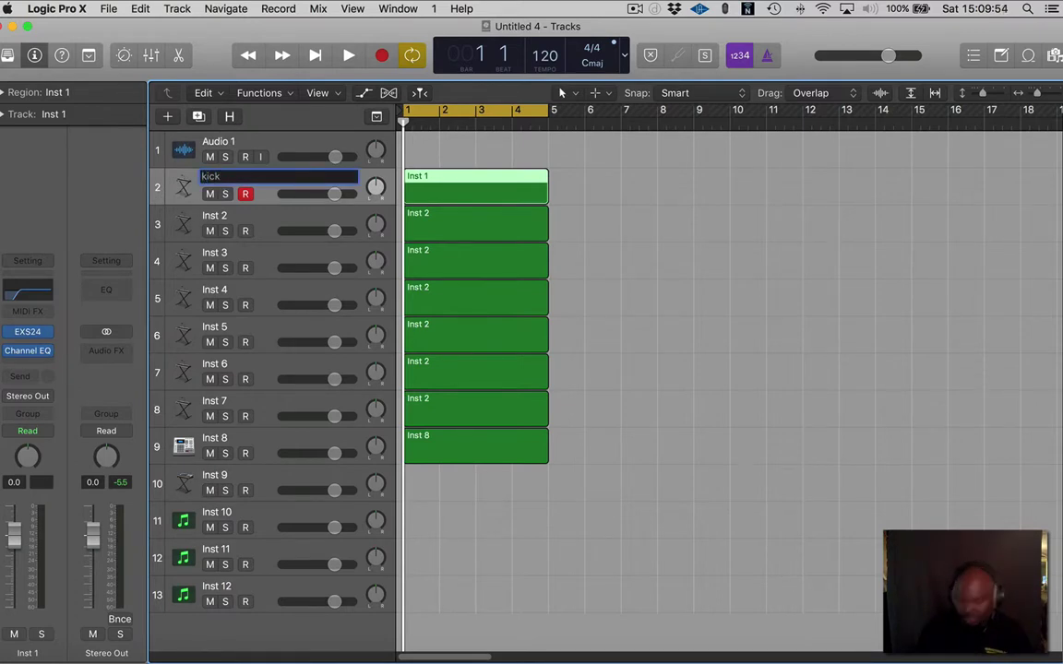
pyautogui.press('Return')
pyautogui.doubleClick(216, 214)
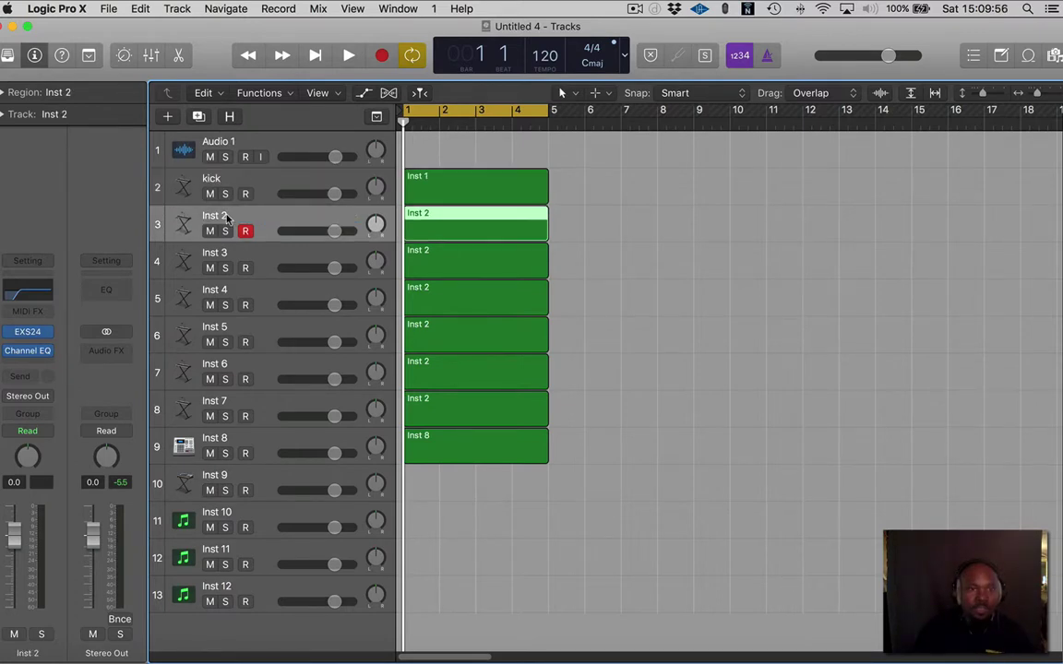
pyautogui.write('snare')
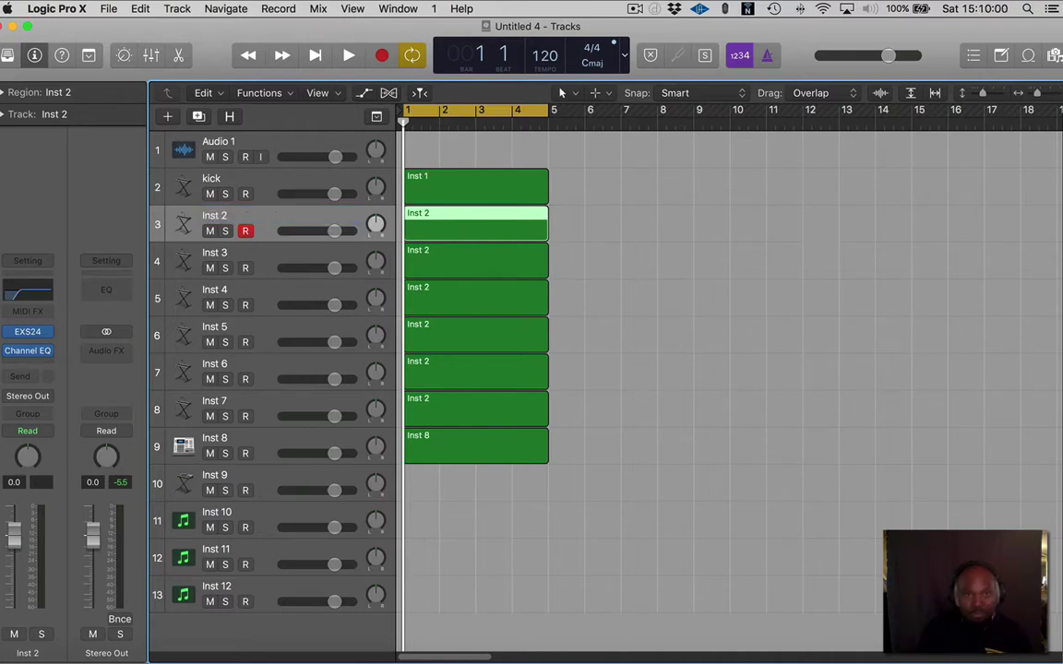
pyautogui.press('Return')
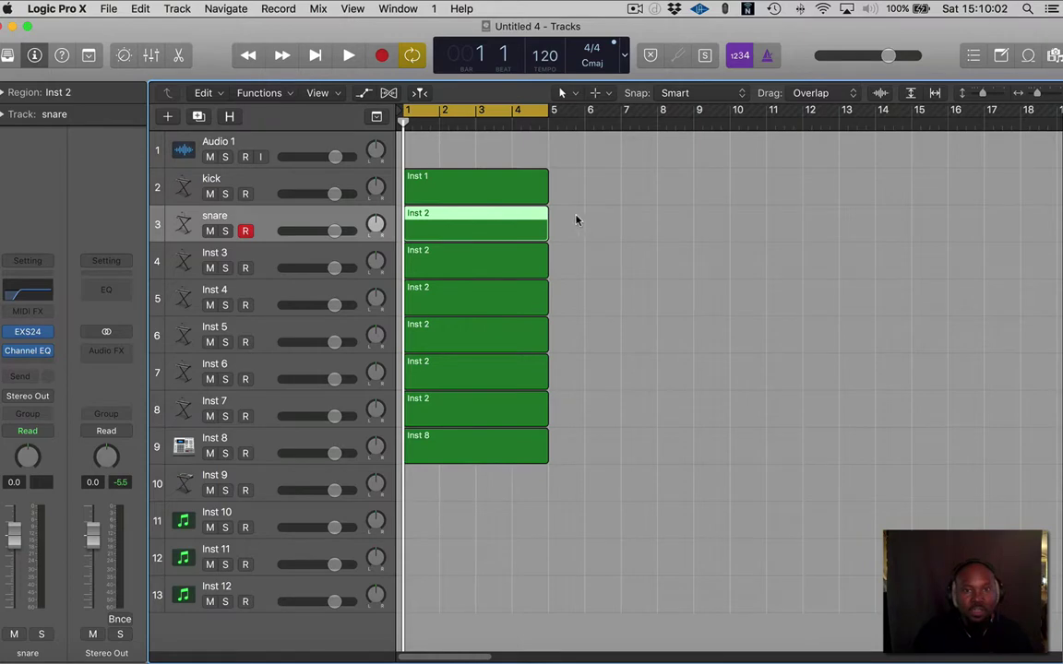
# Name the regions on the kick and snare tracks after their tracks, and select the kick track
pyautogui.keyDown('shift'); pyautogui.click(476, 183); pyautogui.keyUp('shift')
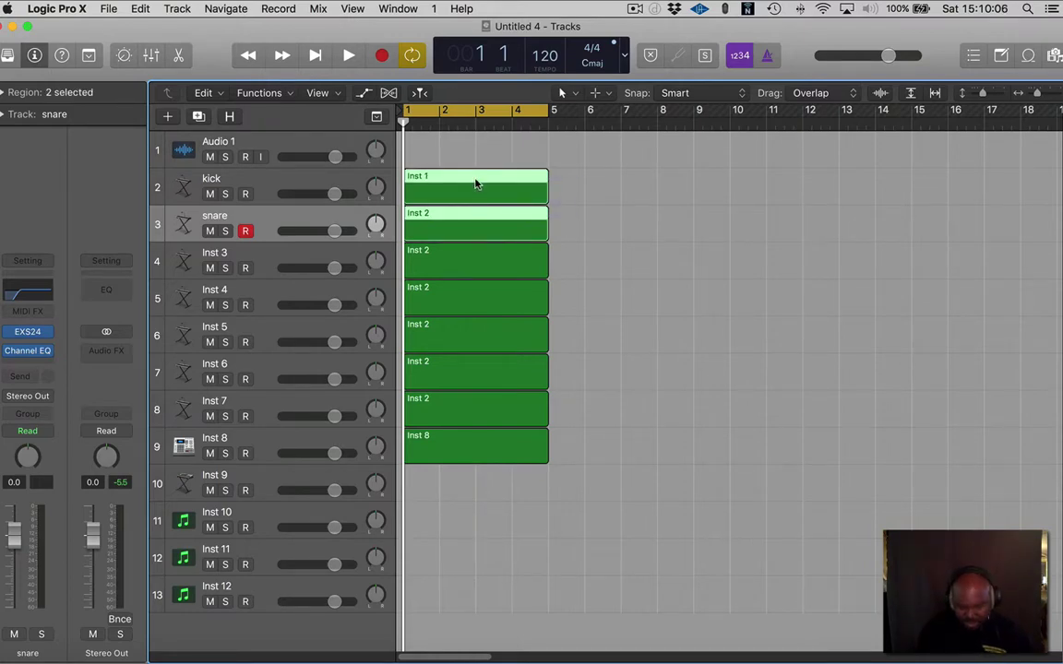
pyautogui.press('super+n')
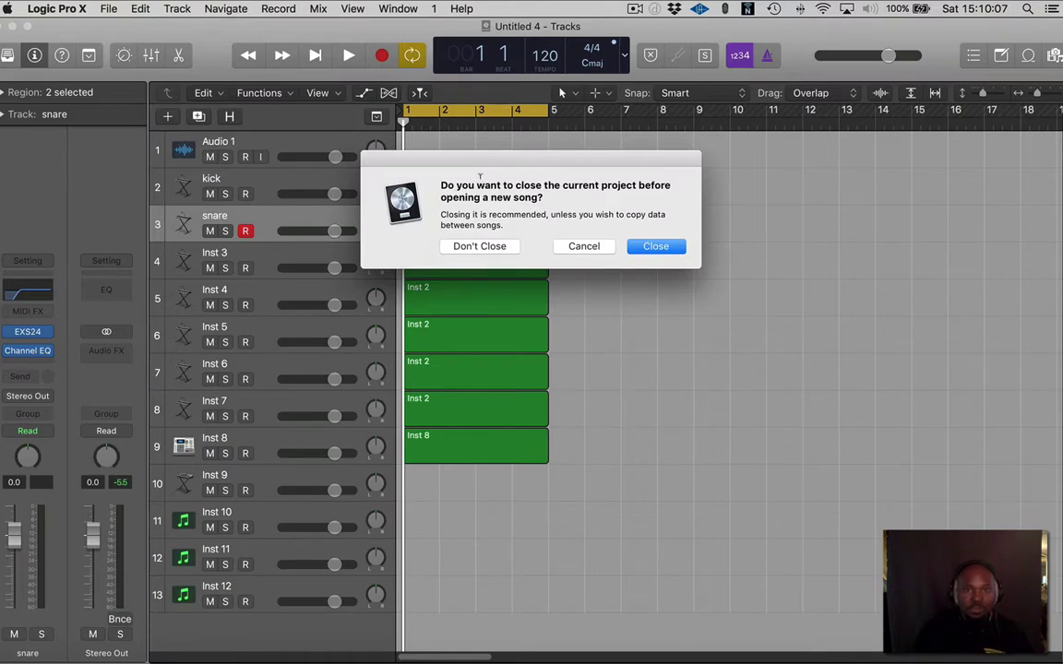
pyautogui.click(584, 246)
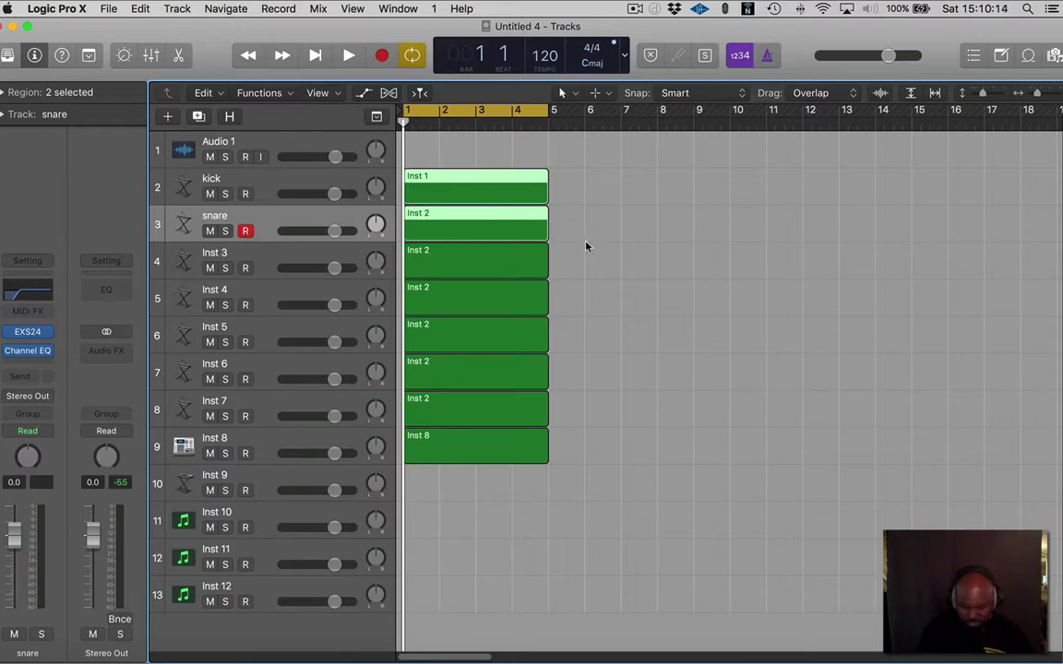
pyautogui.hotkey('alt', 'shift', 'n')
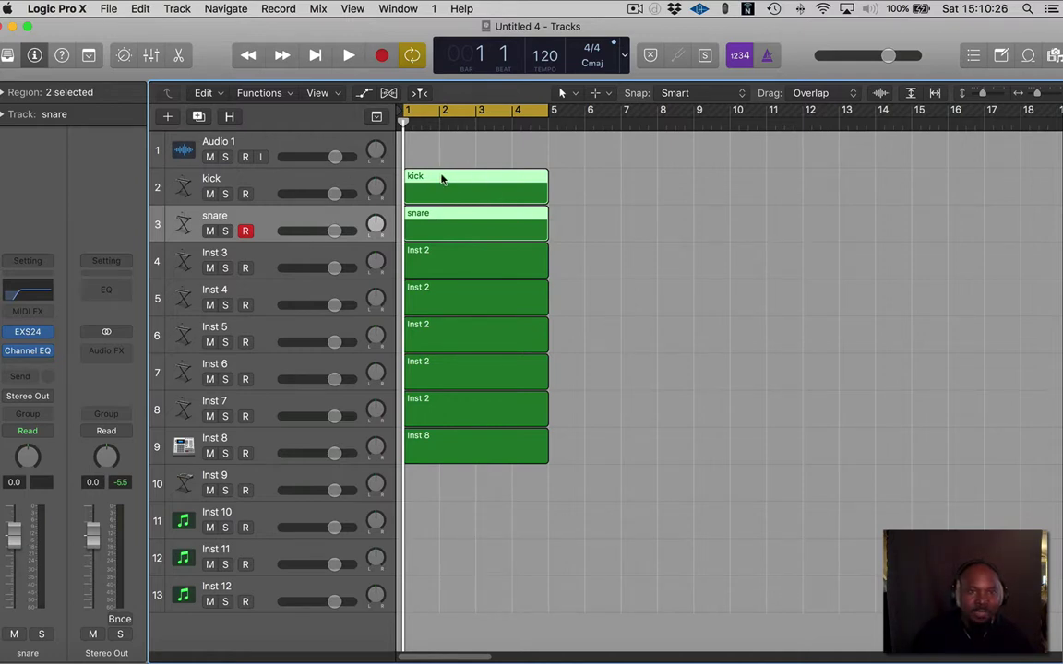
pyautogui.click(268, 188)
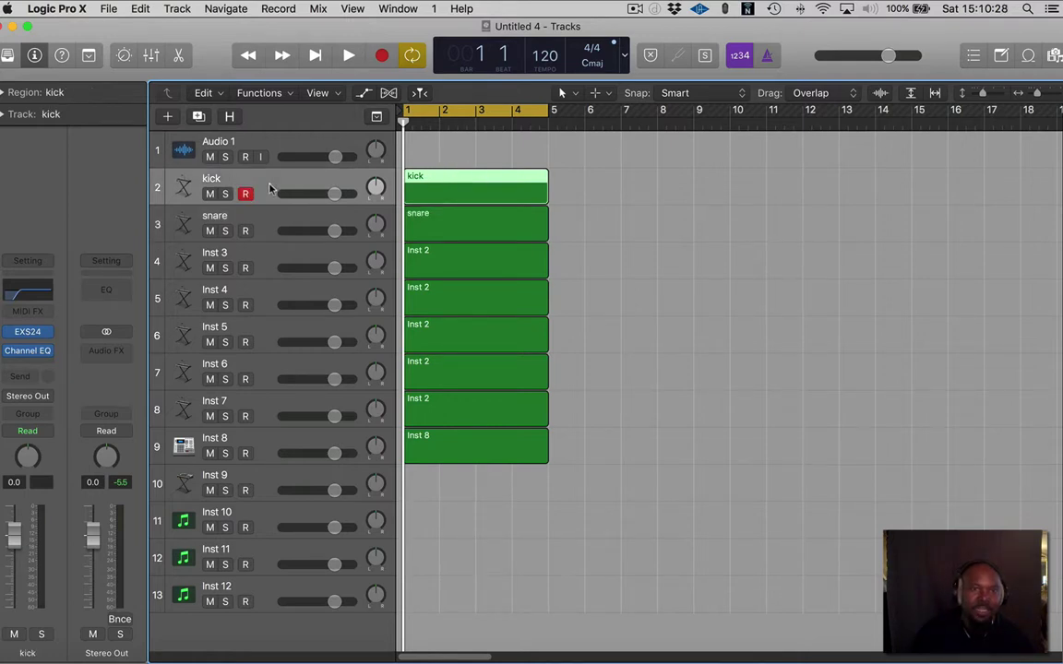
# Show the mixer with the snare region selected, and shrink it so the kick and snare regions stay in view
pyautogui.click(270, 224)
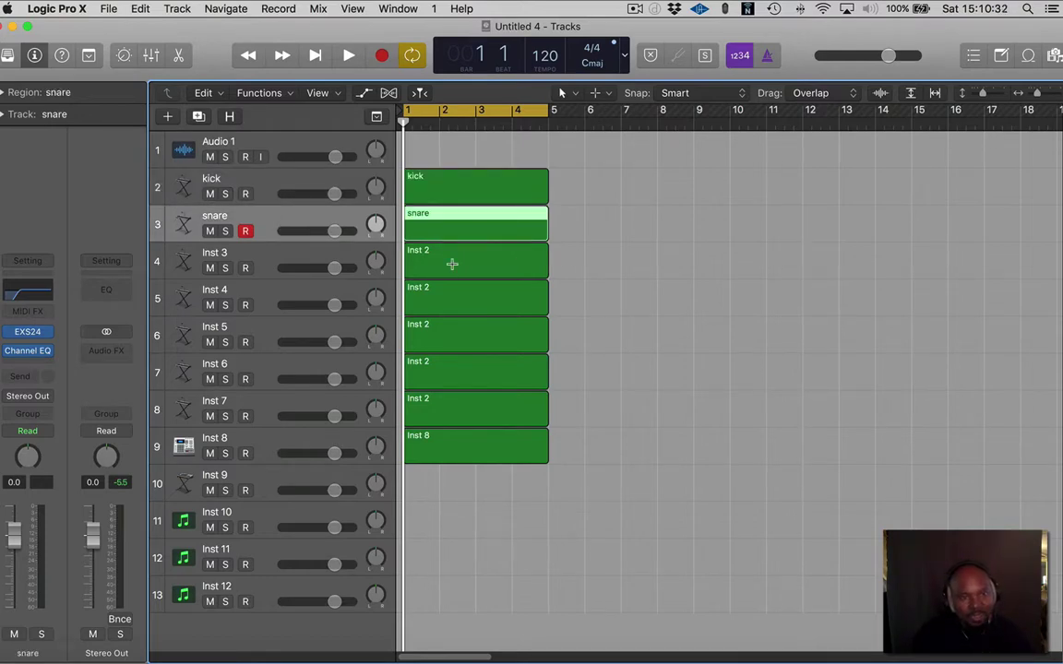
pyautogui.click(515, 186)
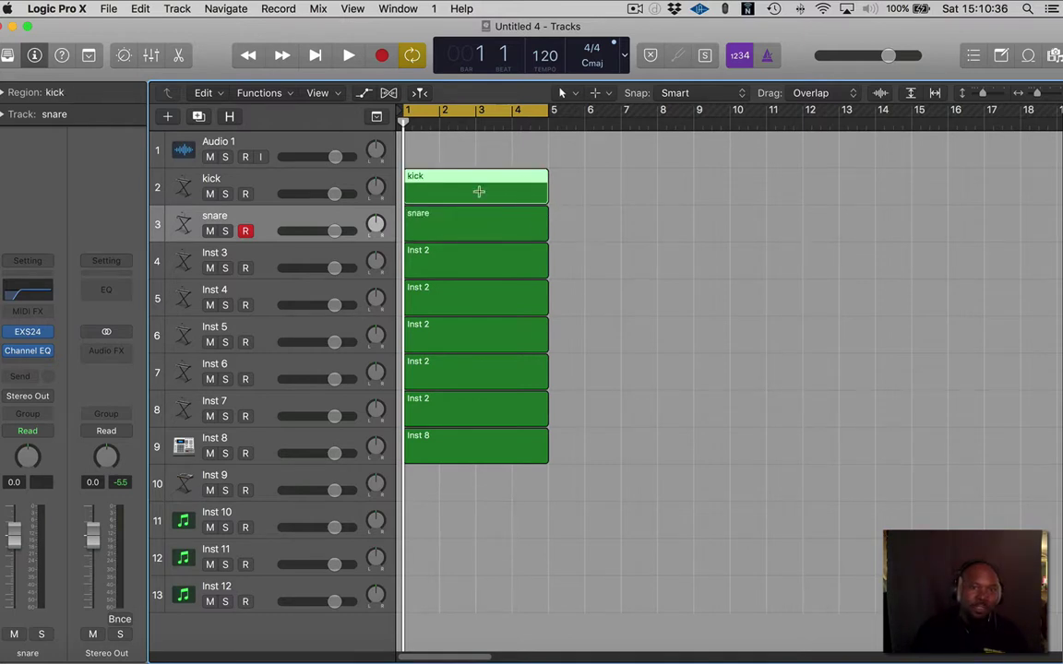
pyautogui.click(455, 224)
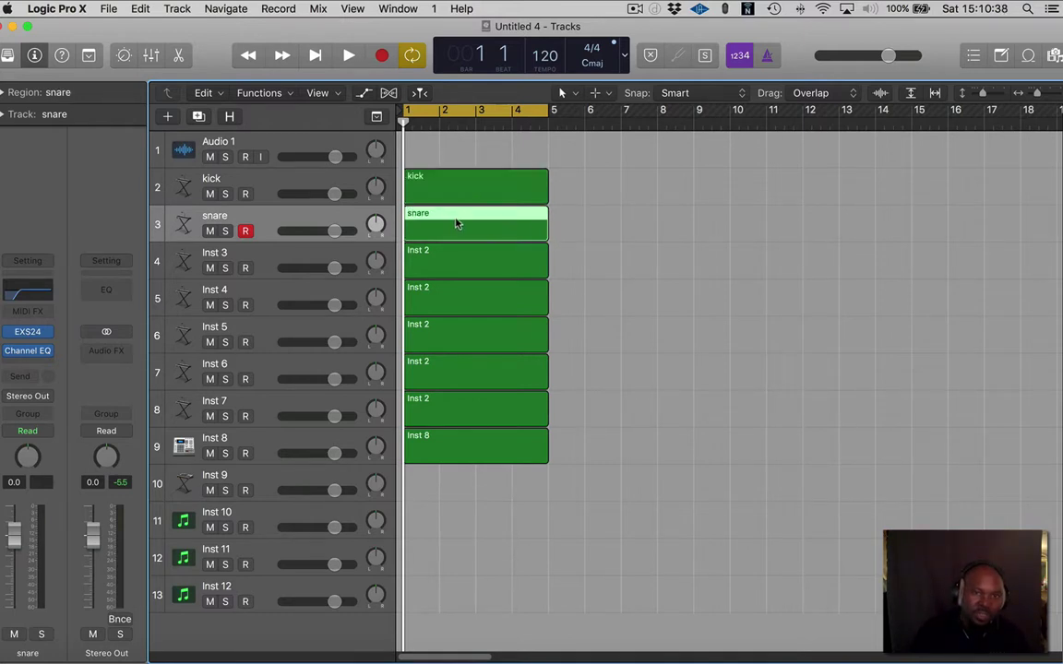
pyautogui.click(148, 58)
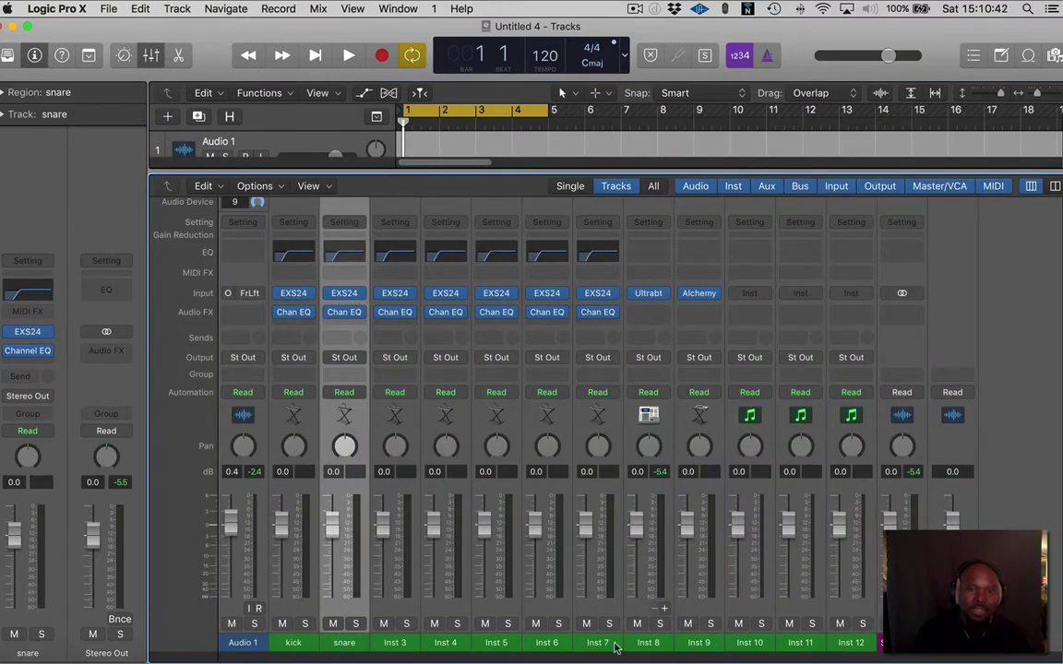
pyautogui.moveTo(468, 172); pyautogui.dragTo(454, 376)
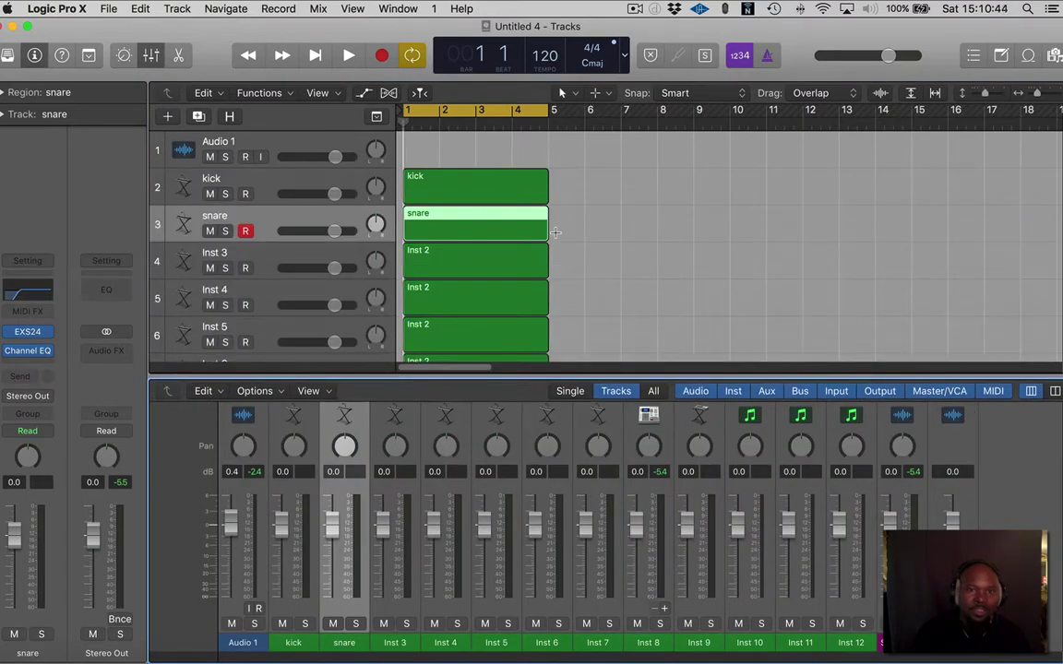
# Color the kick and snare regions red, close the color palette, and undo the color change
pyautogui.moveTo(562, 220); pyautogui.dragTo(515, 194)
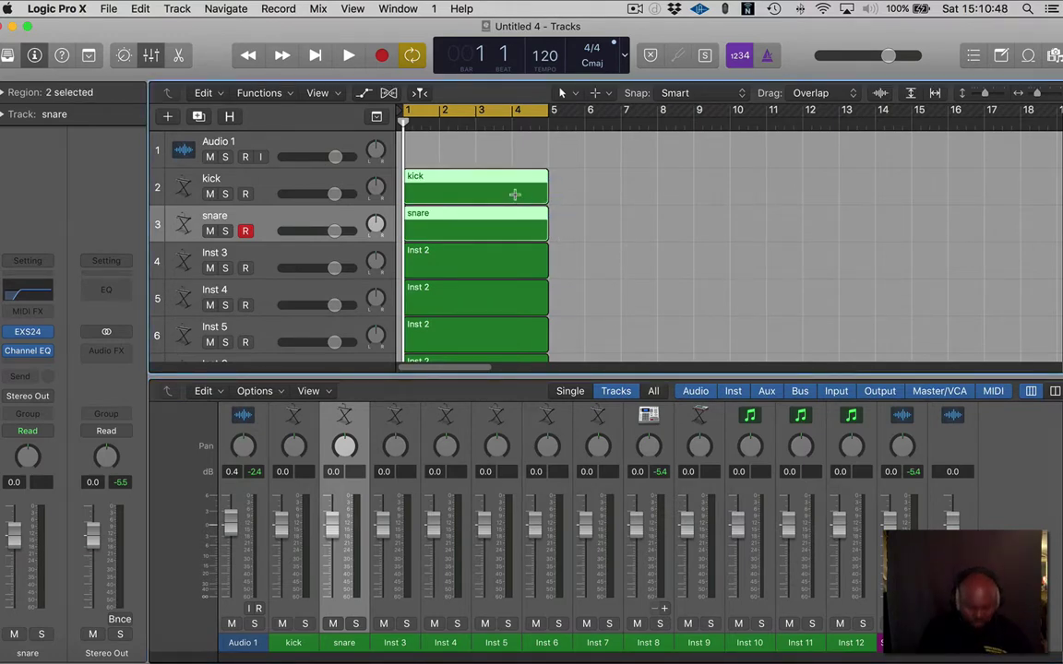
pyautogui.hotkey('alt', 'c')
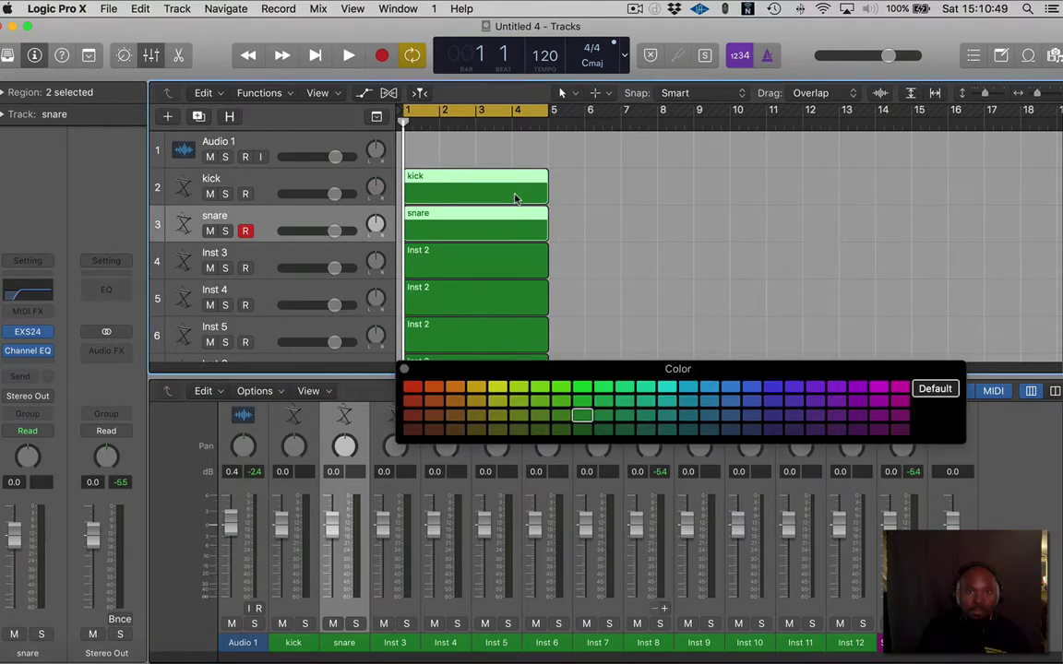
pyautogui.click(413, 388)
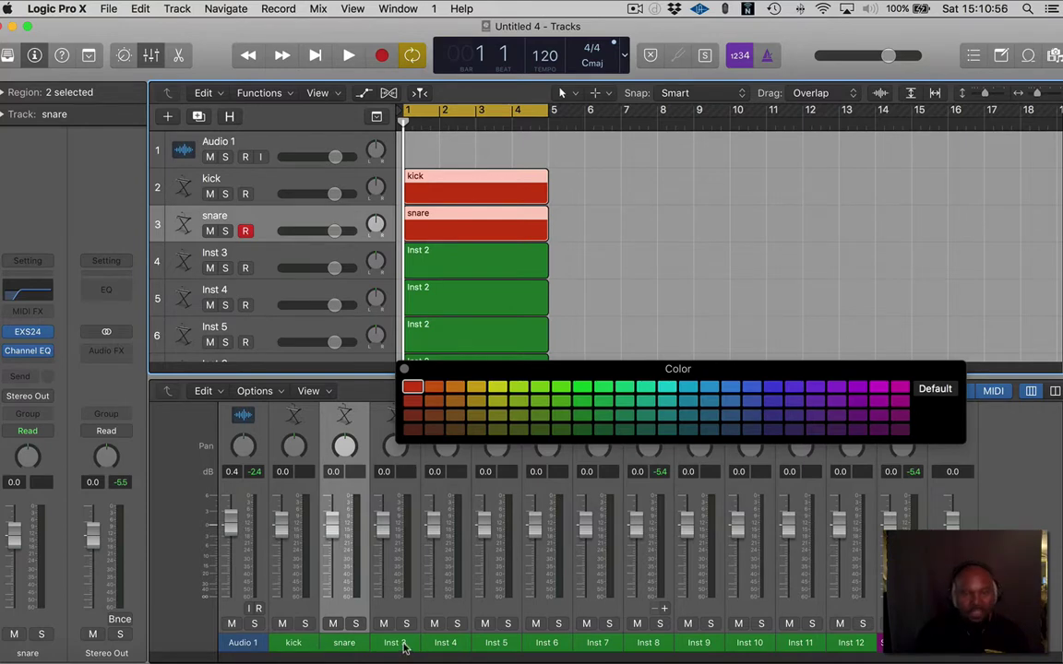
pyautogui.click(404, 370)
pyautogui.press('super+z')
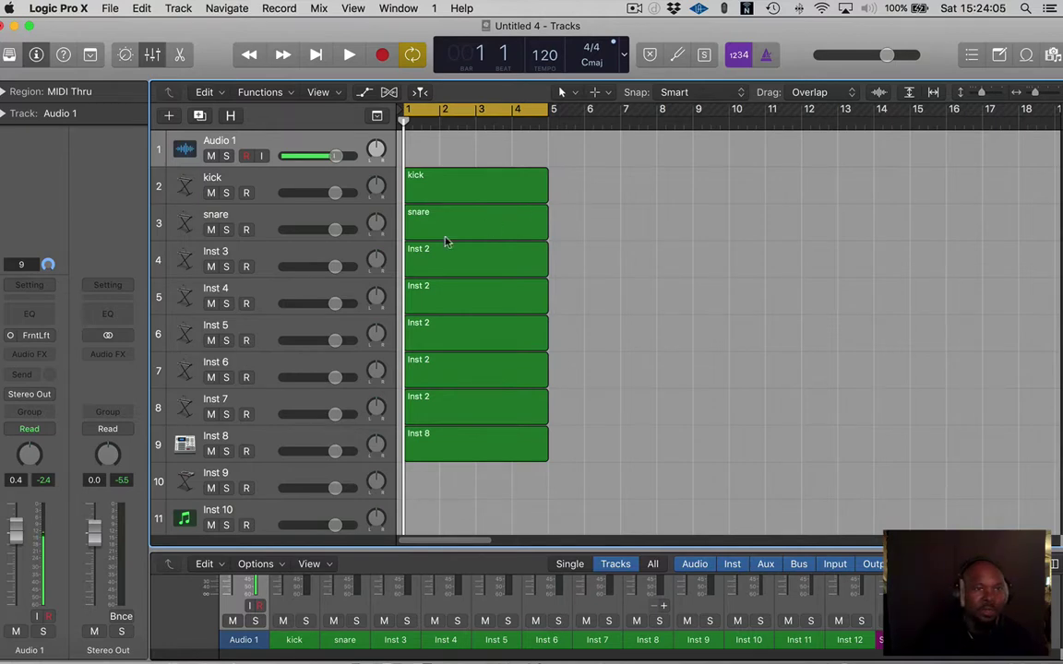
# Start saving the project as a template in the Project Templates folder, and cancel without saving
pyautogui.click(59, 8)
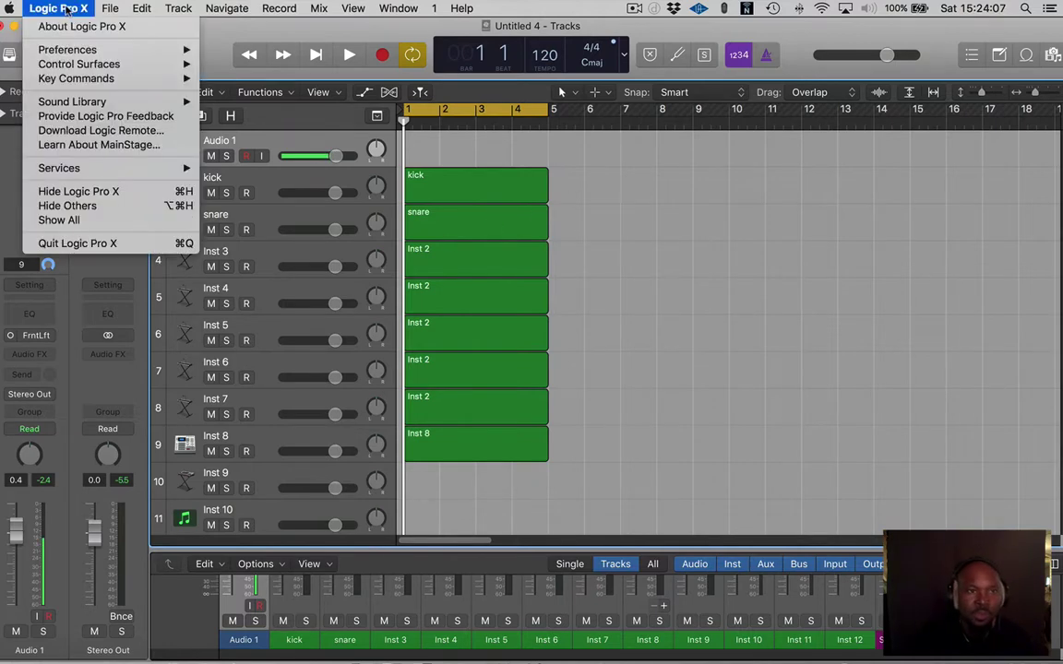
pyautogui.moveTo(93, 56)
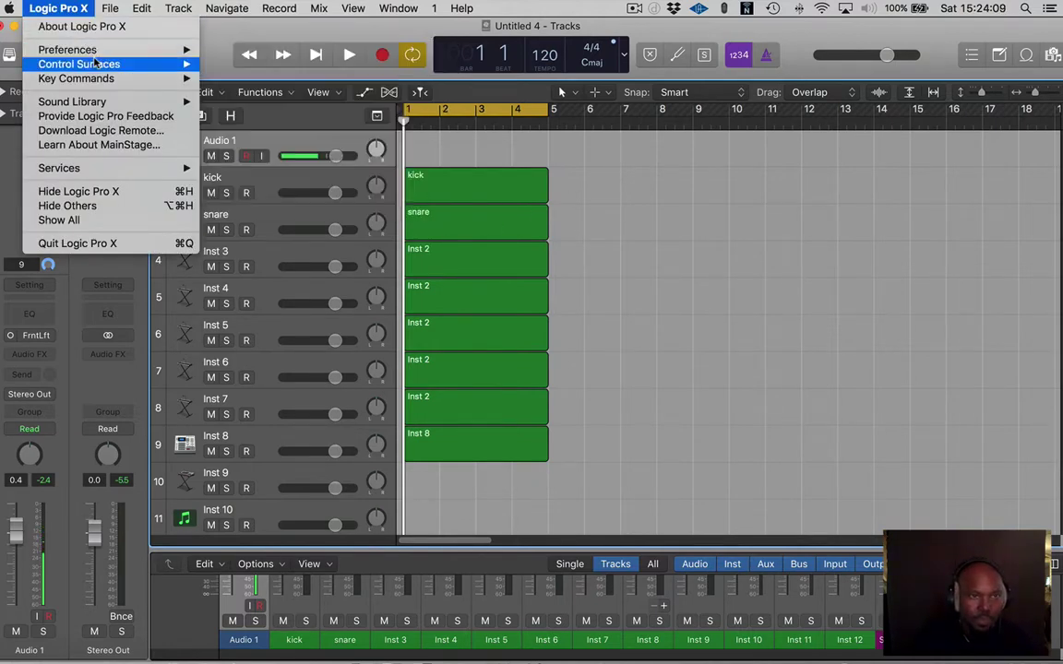
pyautogui.moveTo(107, 10)
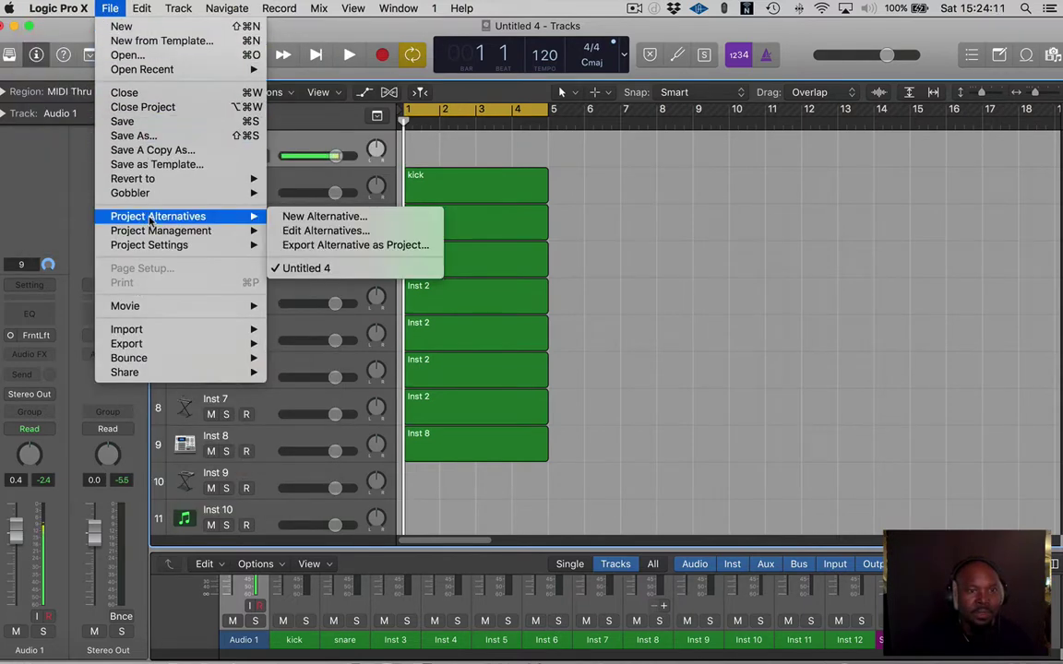
pyautogui.click(171, 164)
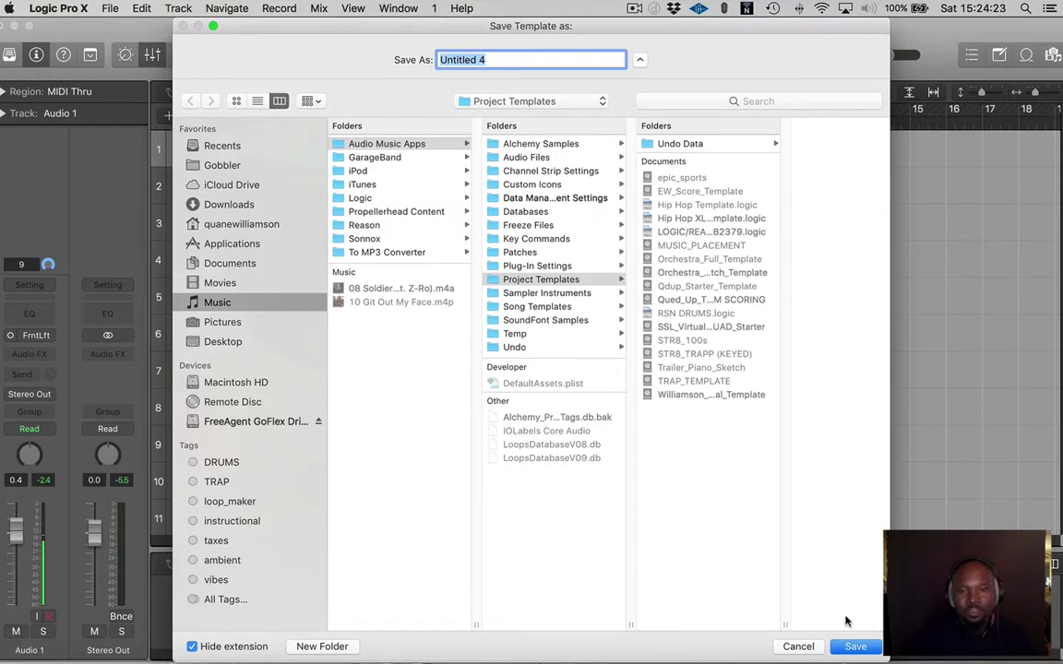
pyautogui.click(798, 649)
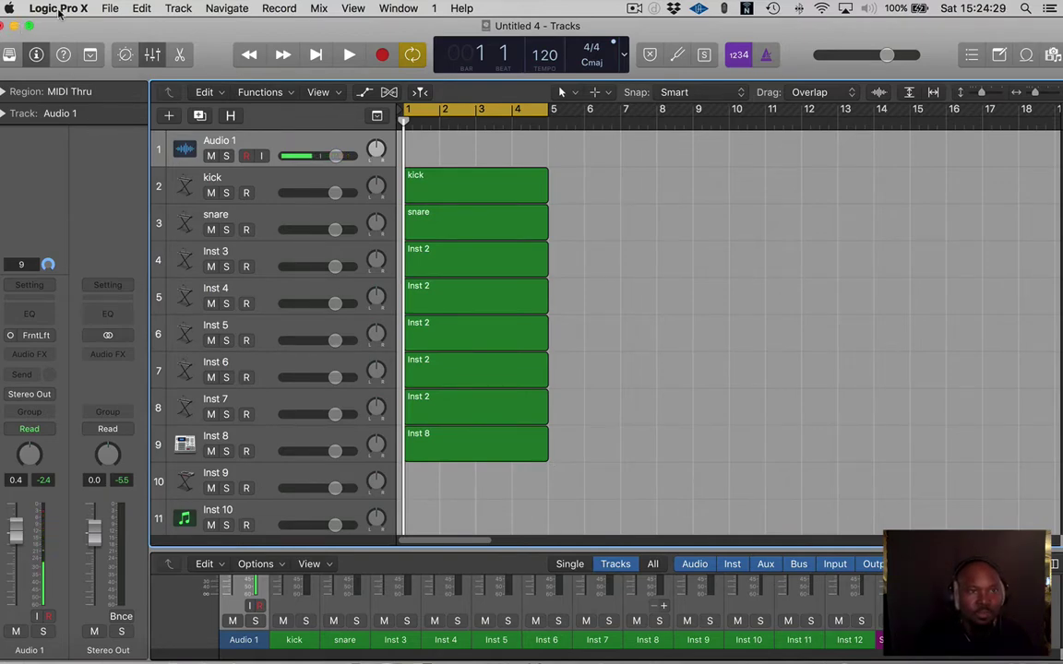
# Start a new project from a template, keeping the current project open, and list the custom templates
pyautogui.click(100, 9)
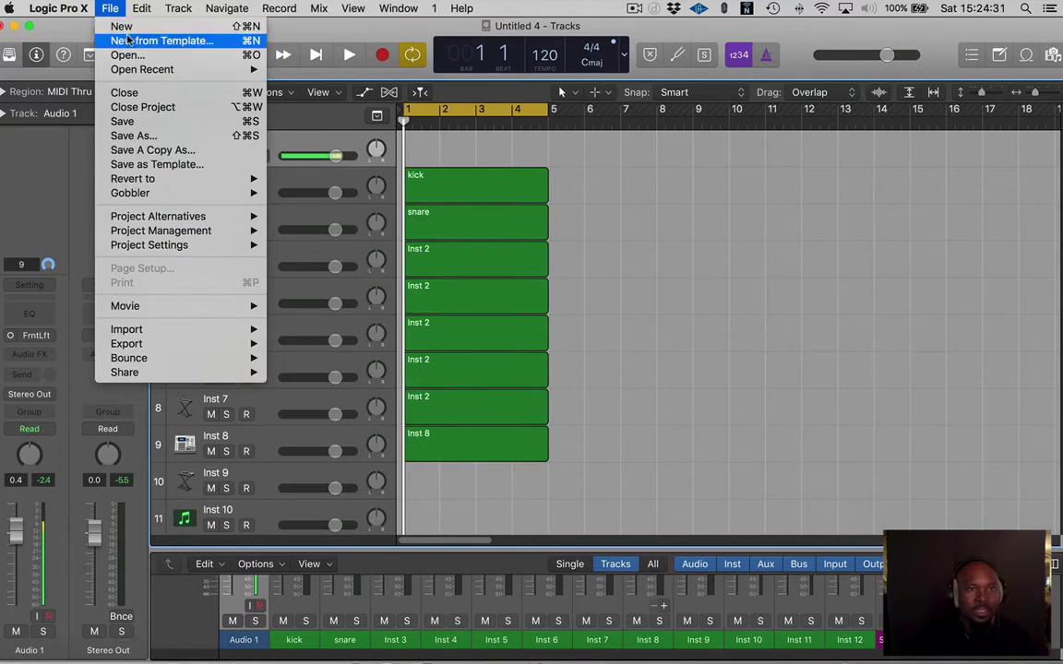
pyautogui.click(130, 40)
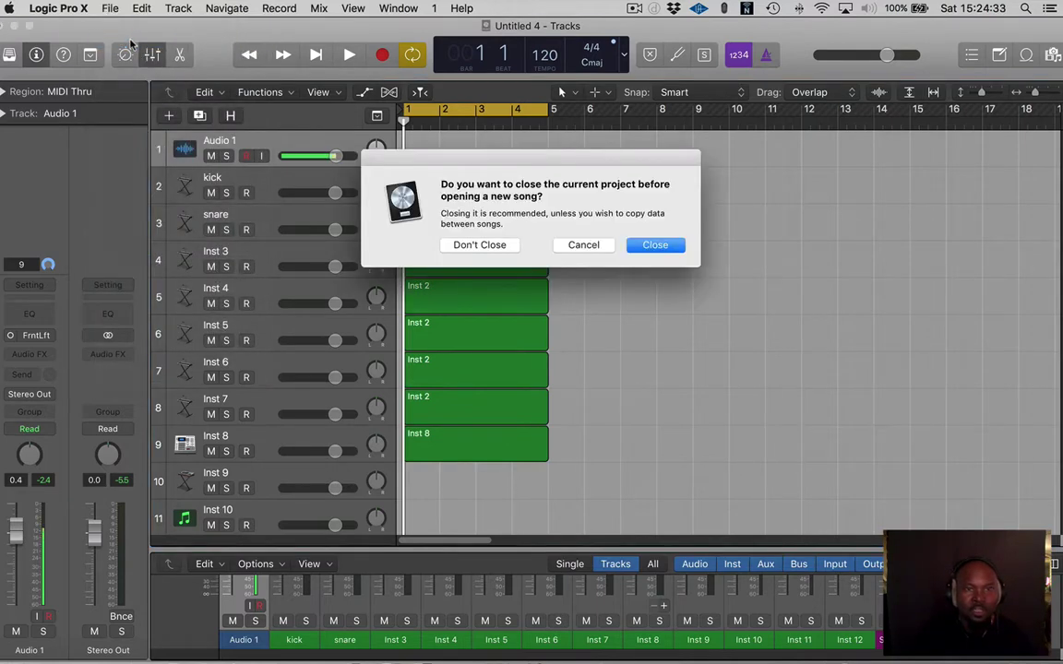
pyautogui.click(479, 245)
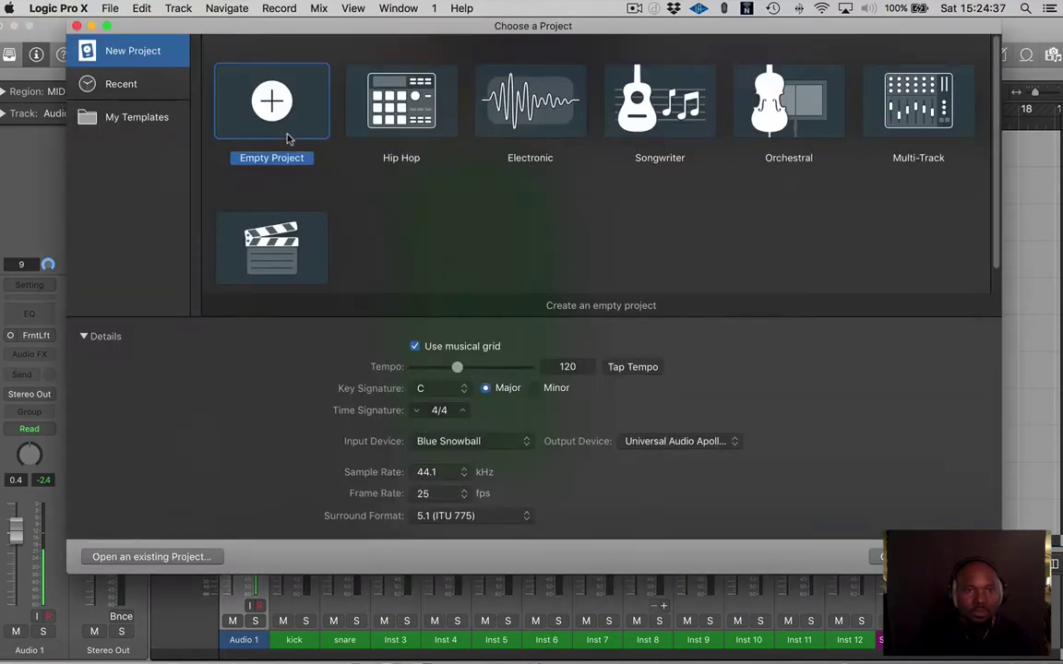
pyautogui.click(118, 88)
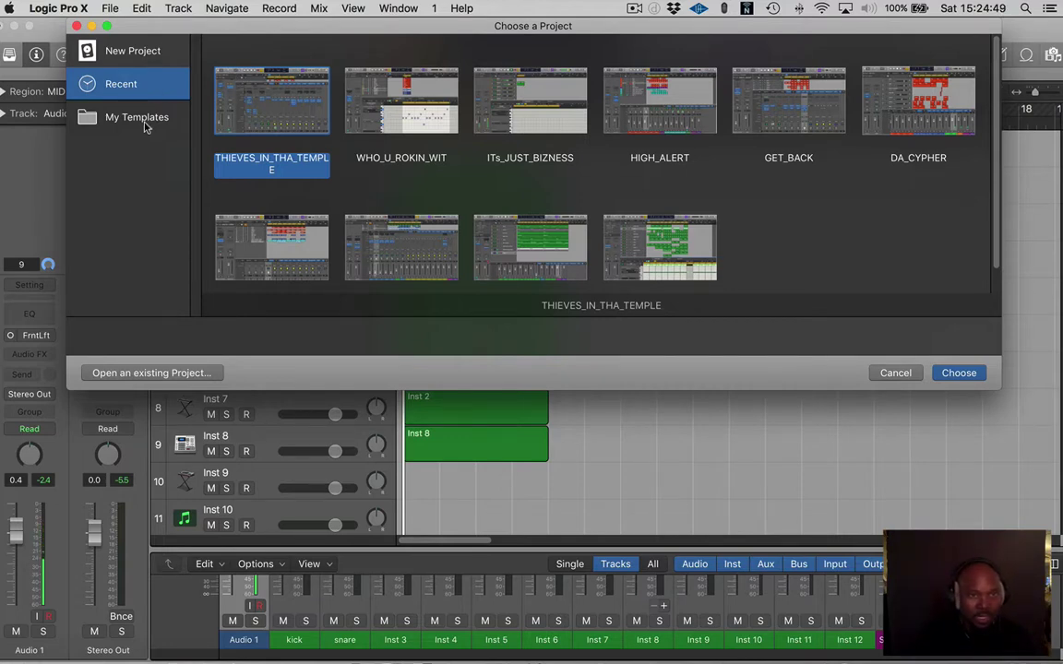
pyautogui.click(145, 125)
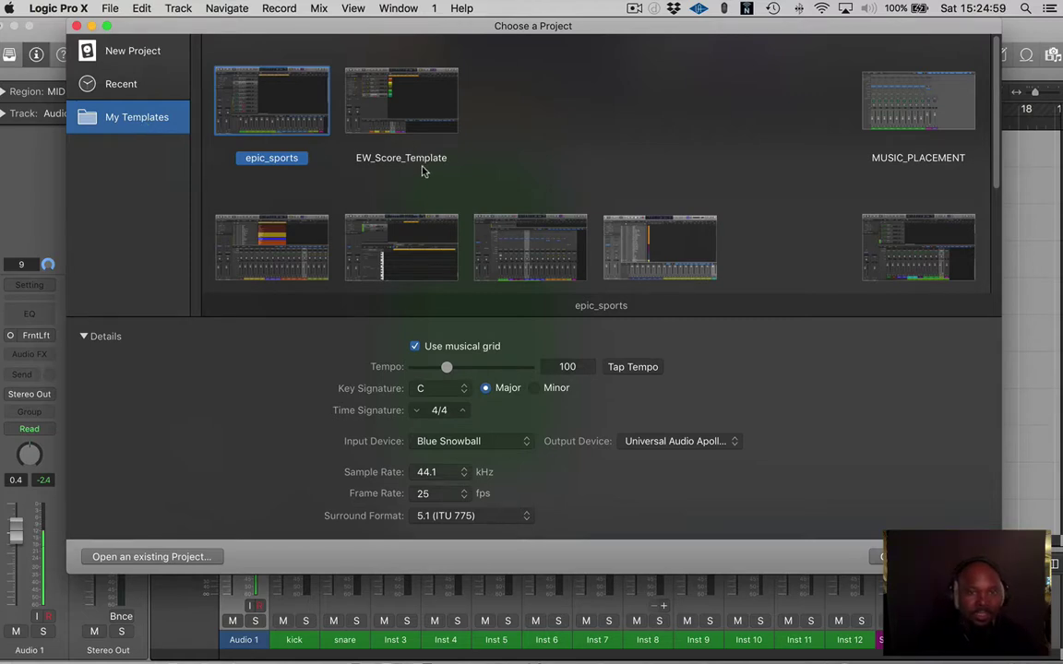
# Create a new project from the STR8_100s template without closing the current project
pyautogui.scroll(-5, 486, 175)
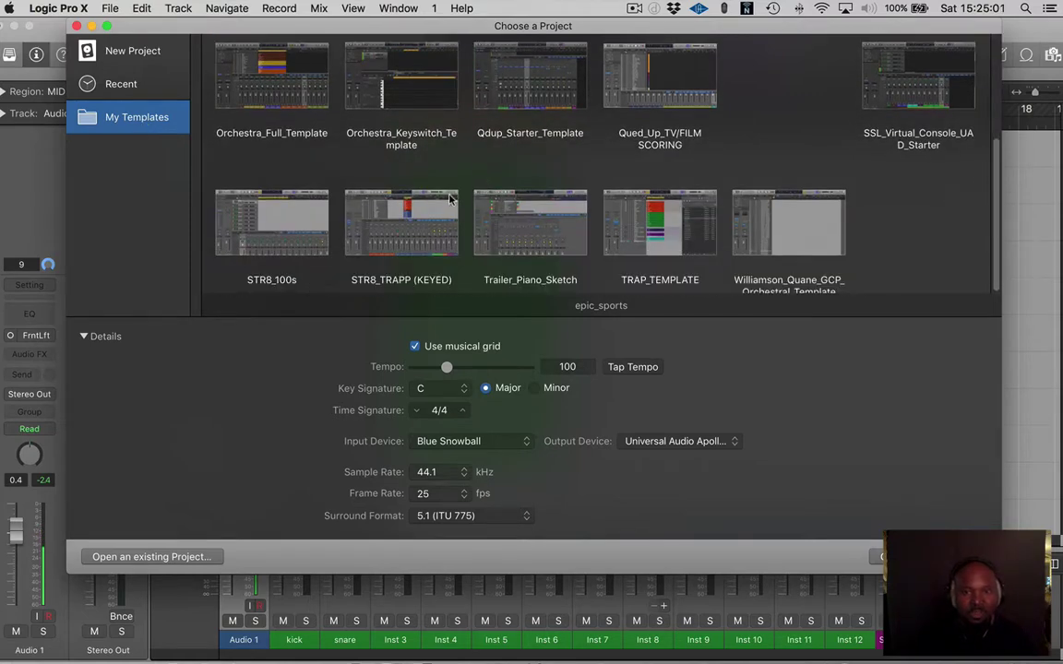
pyautogui.scroll(3, 425, 197)
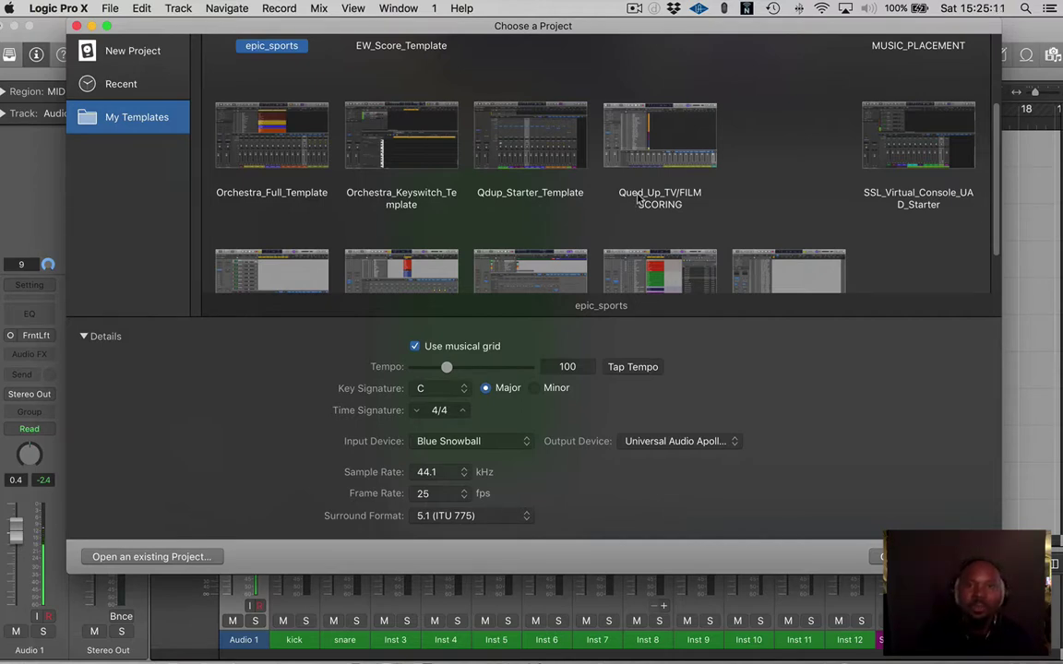
pyautogui.scroll(3, 635, 201)
pyautogui.scroll(-3, 527, 187)
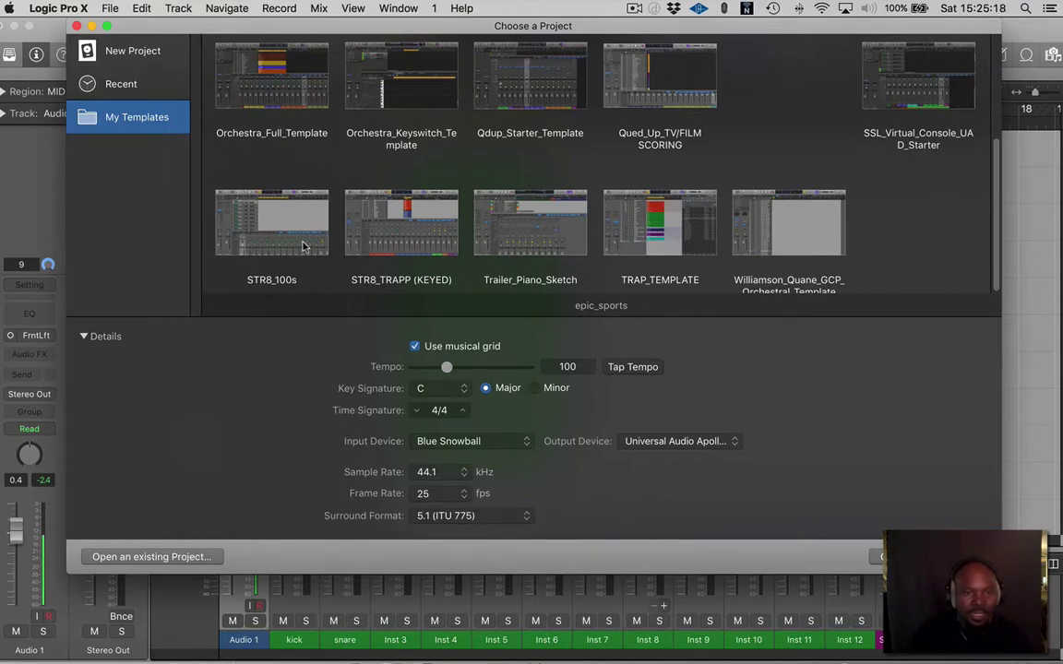
pyautogui.click(274, 233)
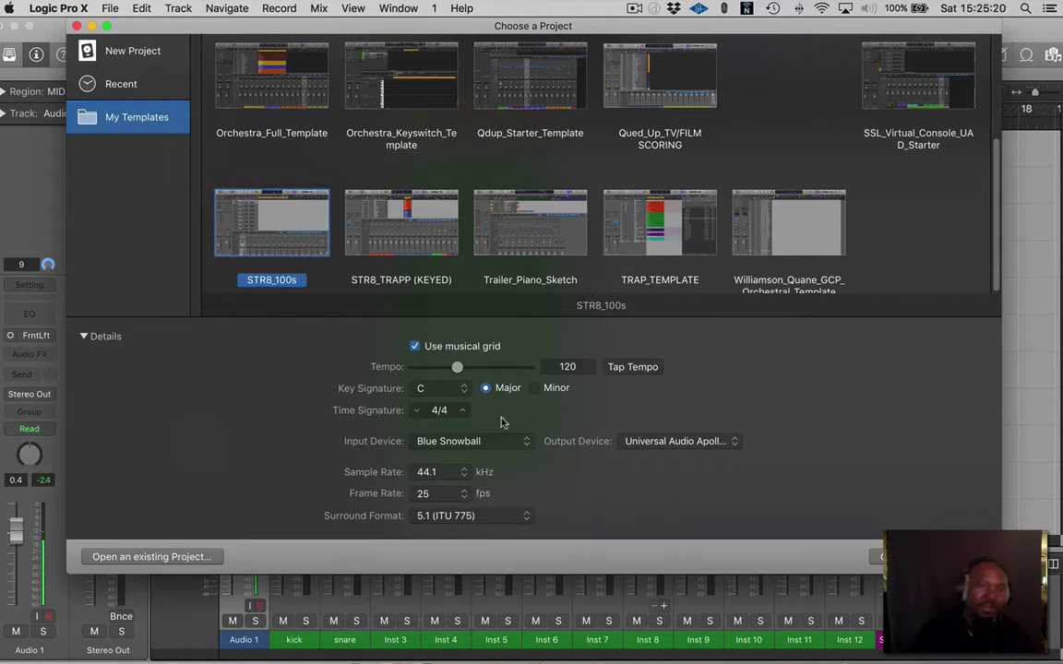
pyautogui.click(960, 557)
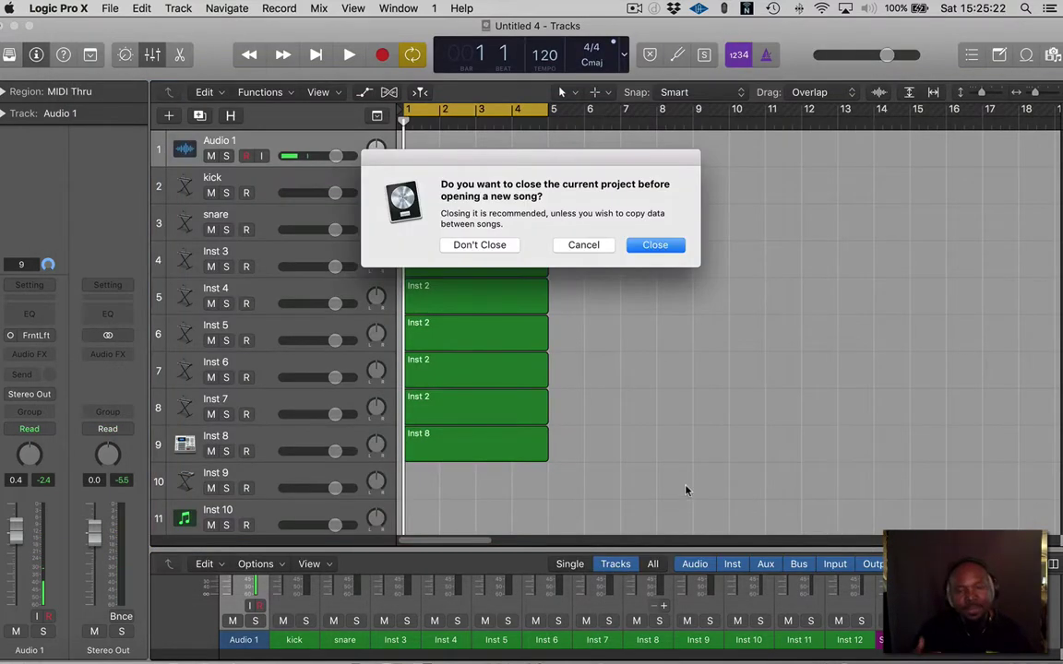
pyautogui.click(482, 245)
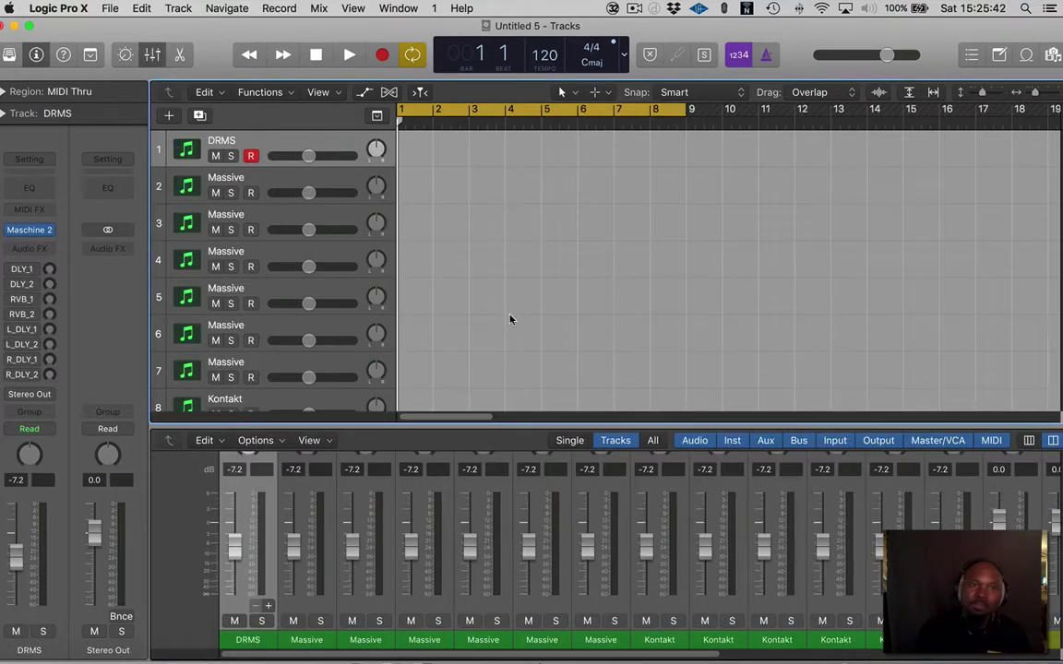
# Look through the instrument tracks of the project created from the template
pyautogui.scroll(-5, 507, 339)
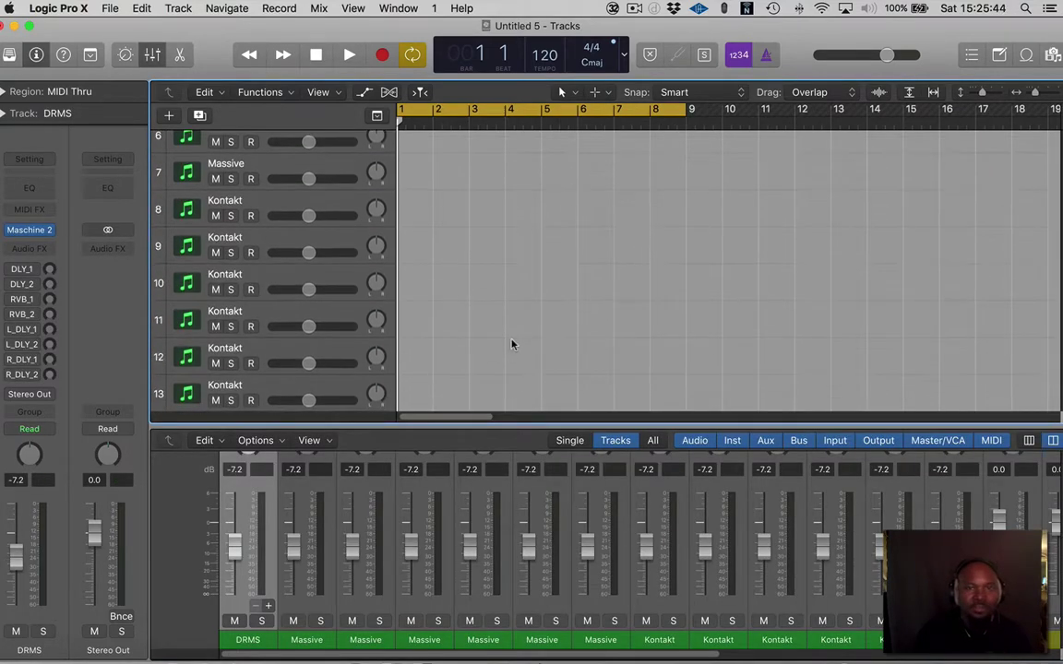